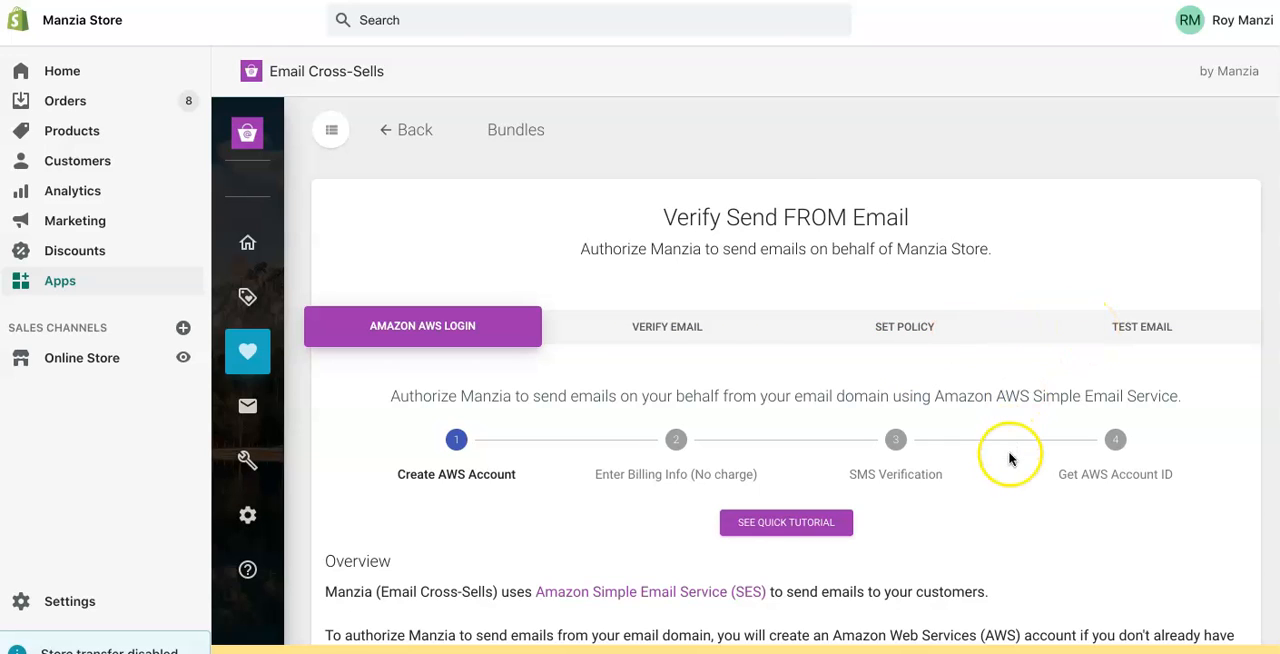
- Open the Amazon SES site from the link in the AWS account instructions and get started with Amazon SES
scroll(1008, 453, "down", 3)
scroll(1008, 457, "down", 2)
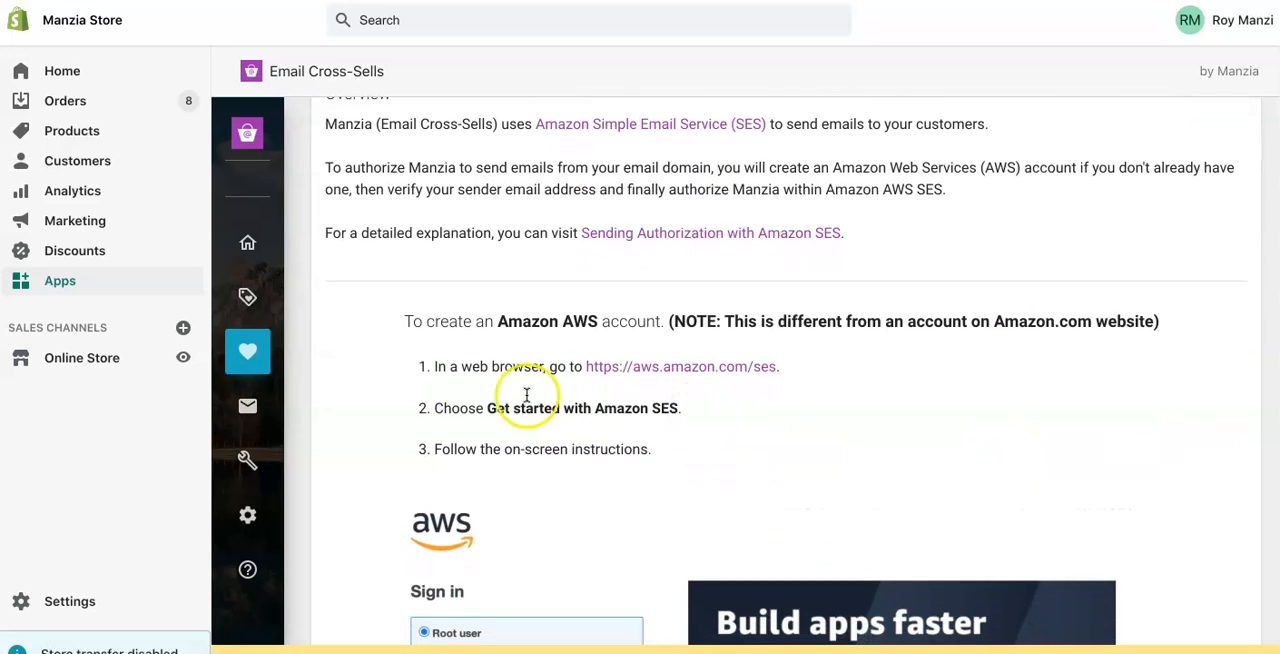
left_click(664, 368)
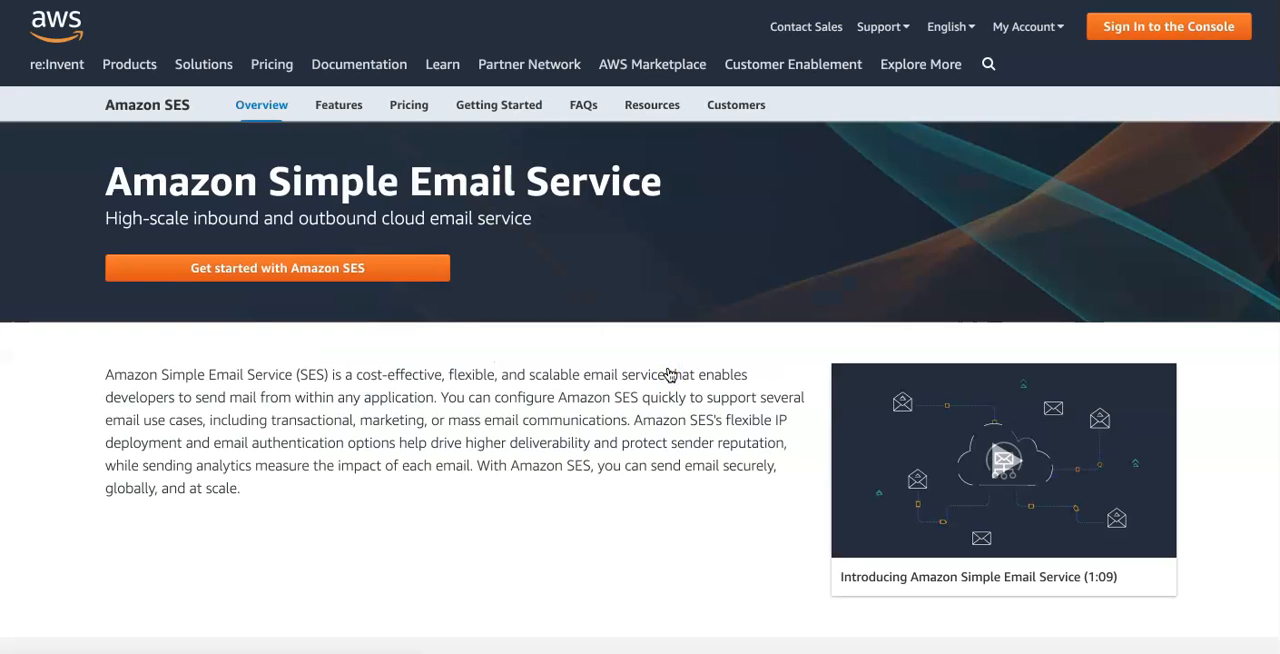
left_click(288, 270)
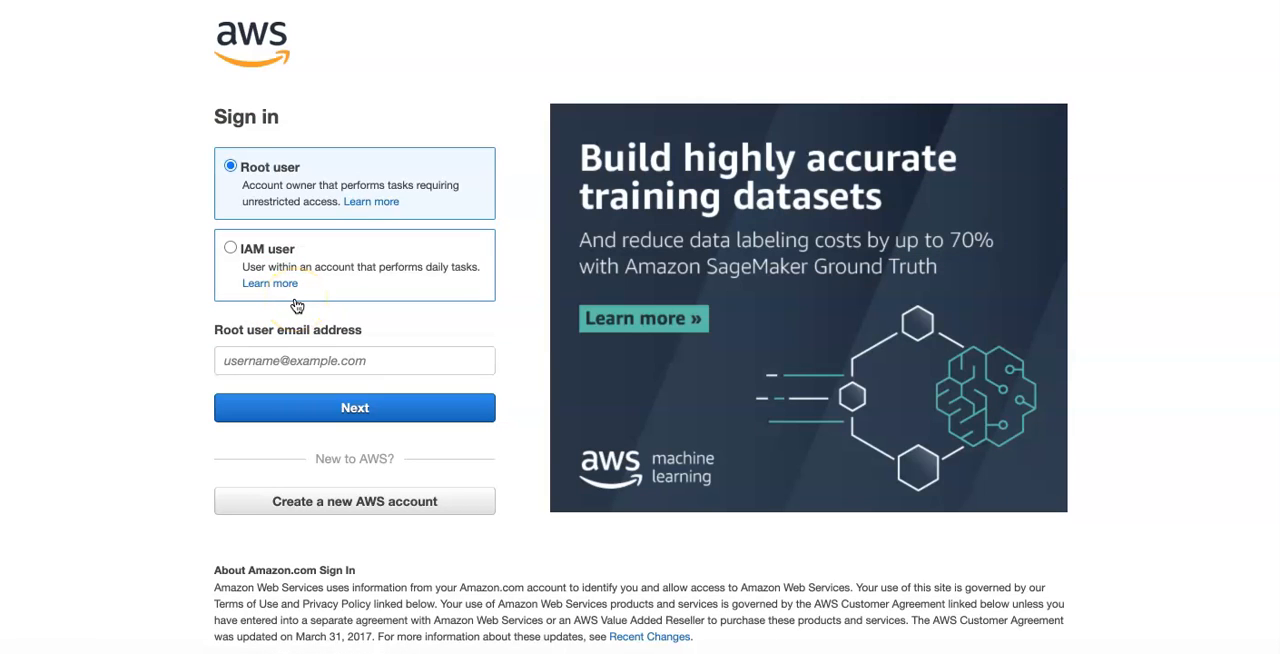
- View the form for creating a new AWS account and review the AWS Account ID section in the Shopify app
left_click(254, 190)
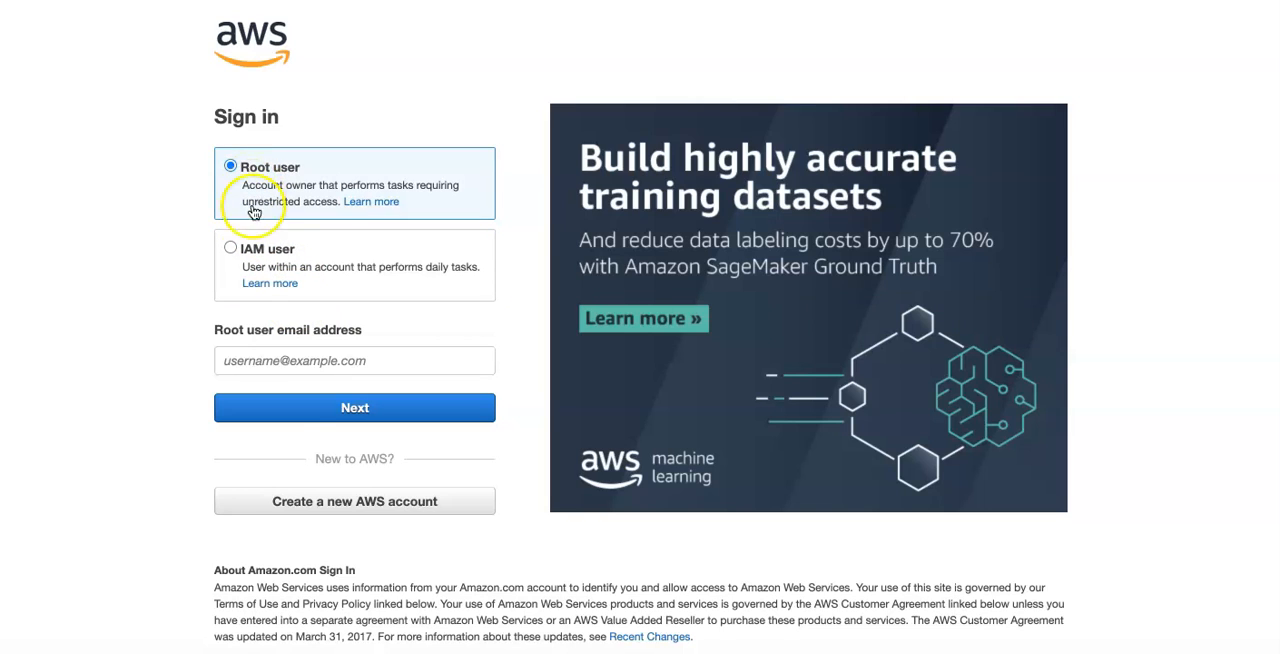
left_click(314, 513)
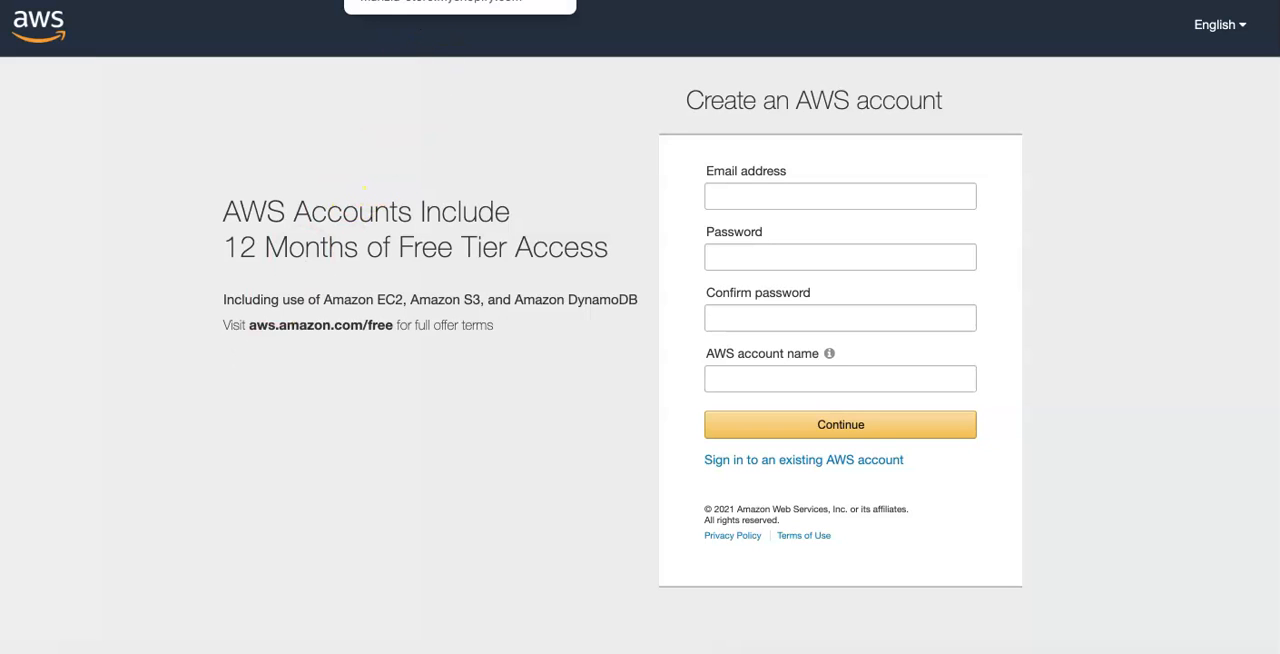
left_click(430, 1)
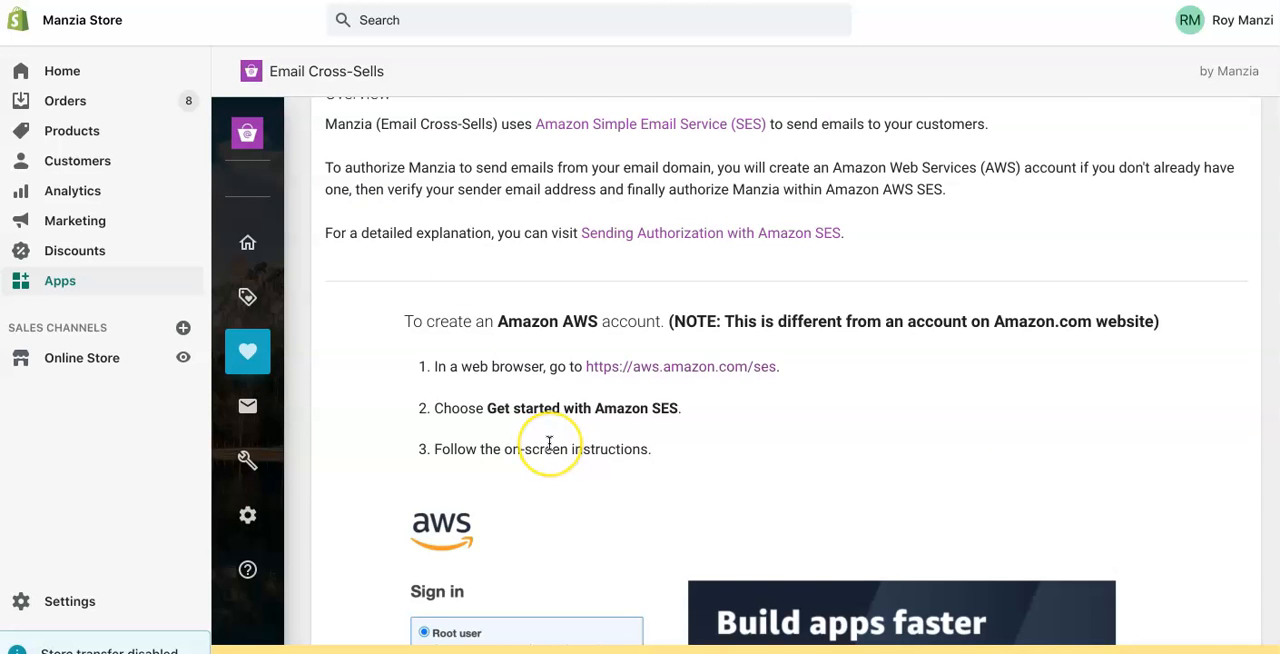
scroll(549, 443, "down", 5)
scroll(549, 443, "down", 5)
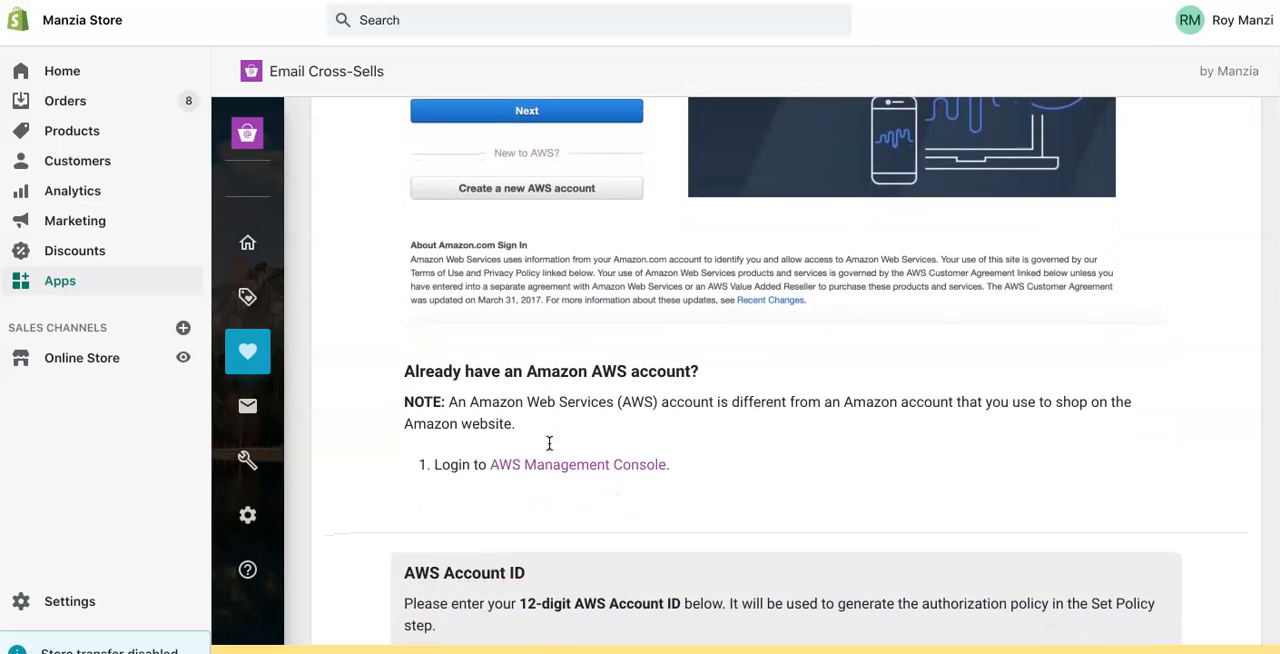
- Return to the AWS sign-in page and submit the root user's email address
left_click(531, 1)
left_click(857, 462)
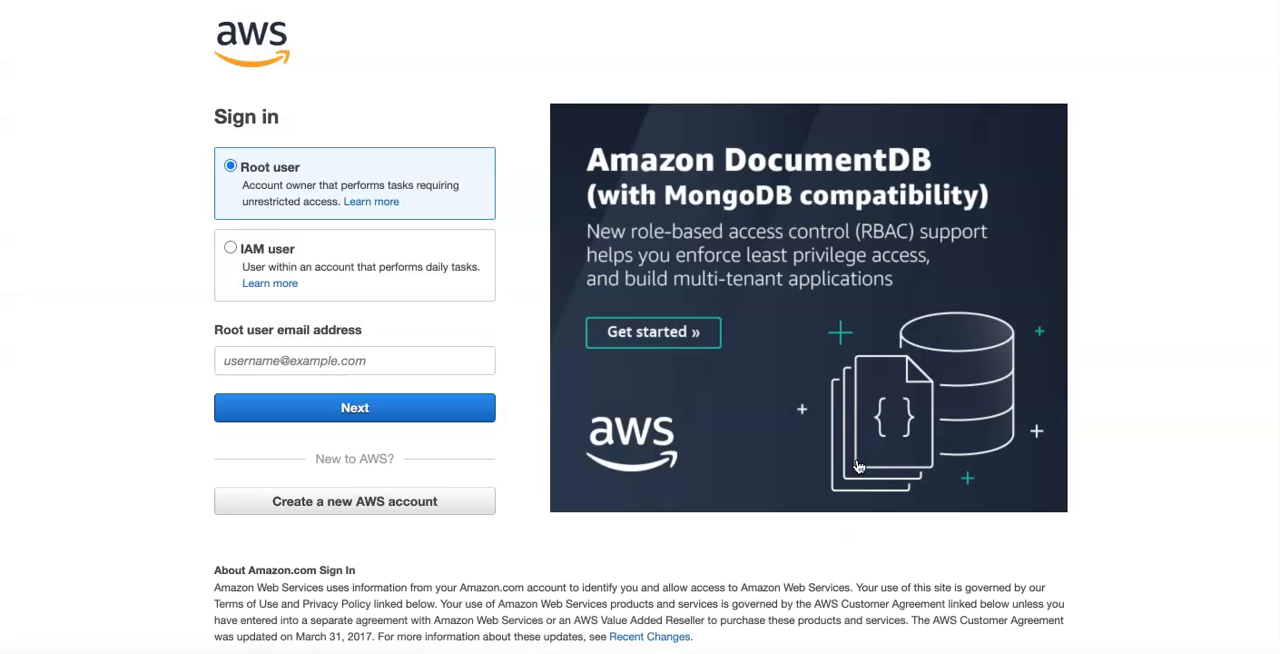
left_click(398, 352)
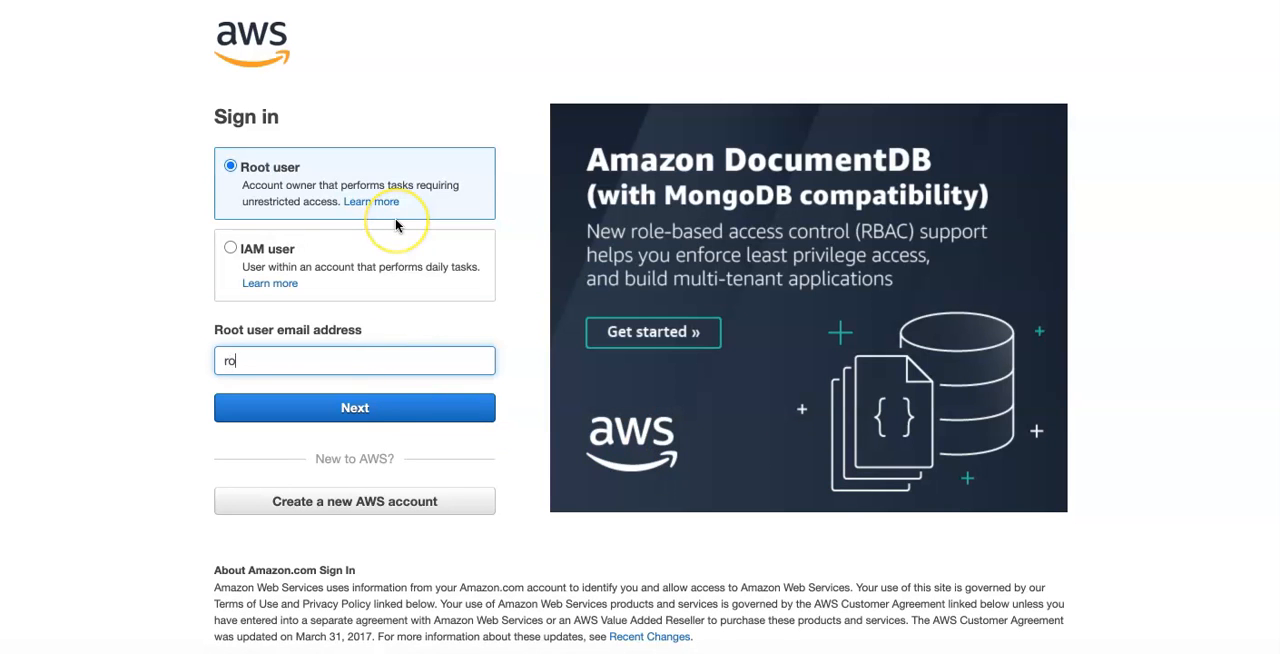
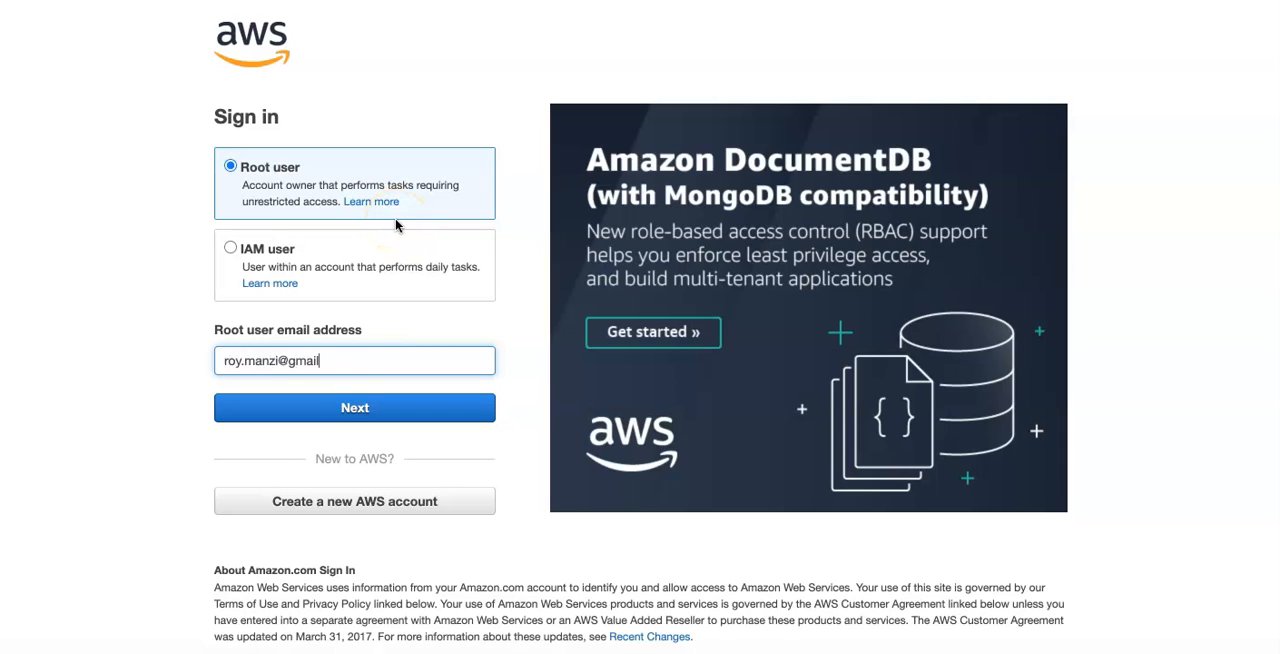
left_click(360, 407)
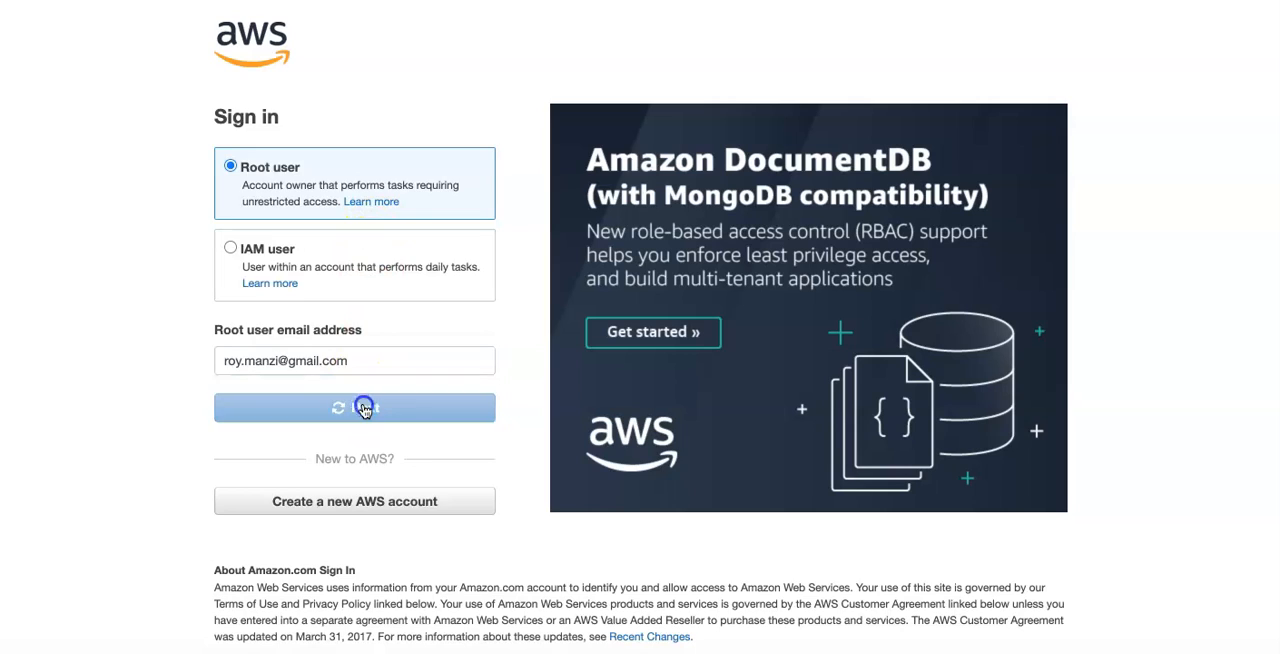
- Enter the root user's account password and sign in to the AWS Management Console
type("••")
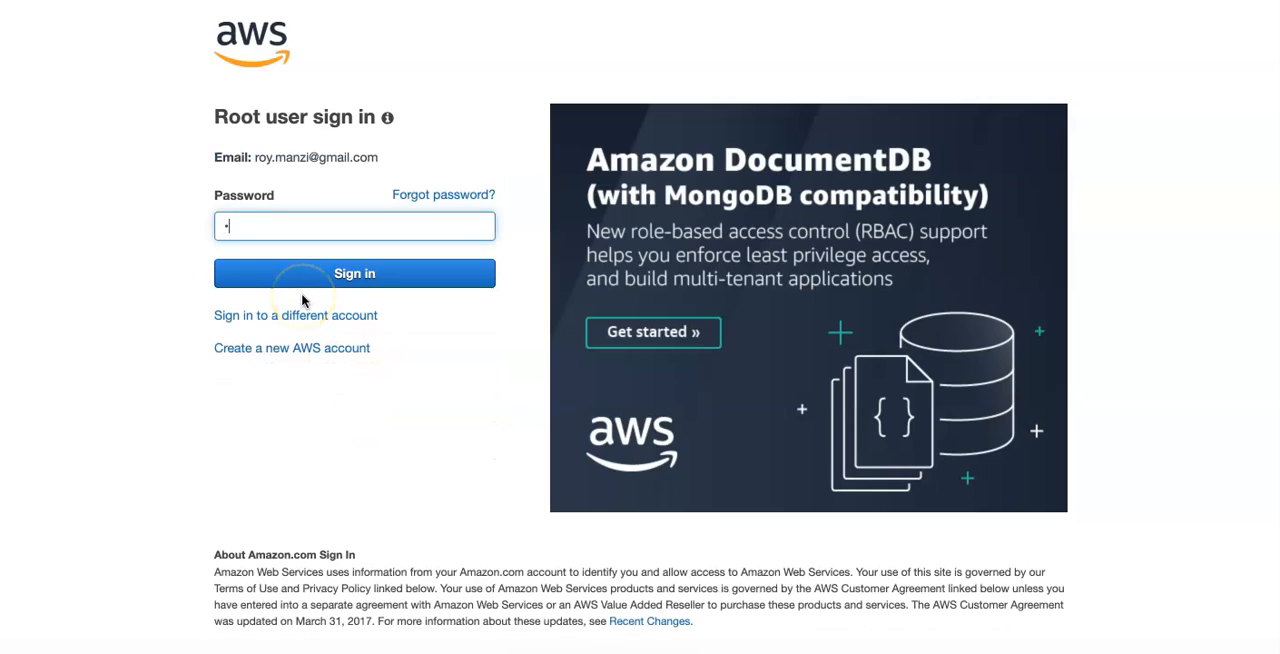
type("••••••••")
left_click(378, 274)
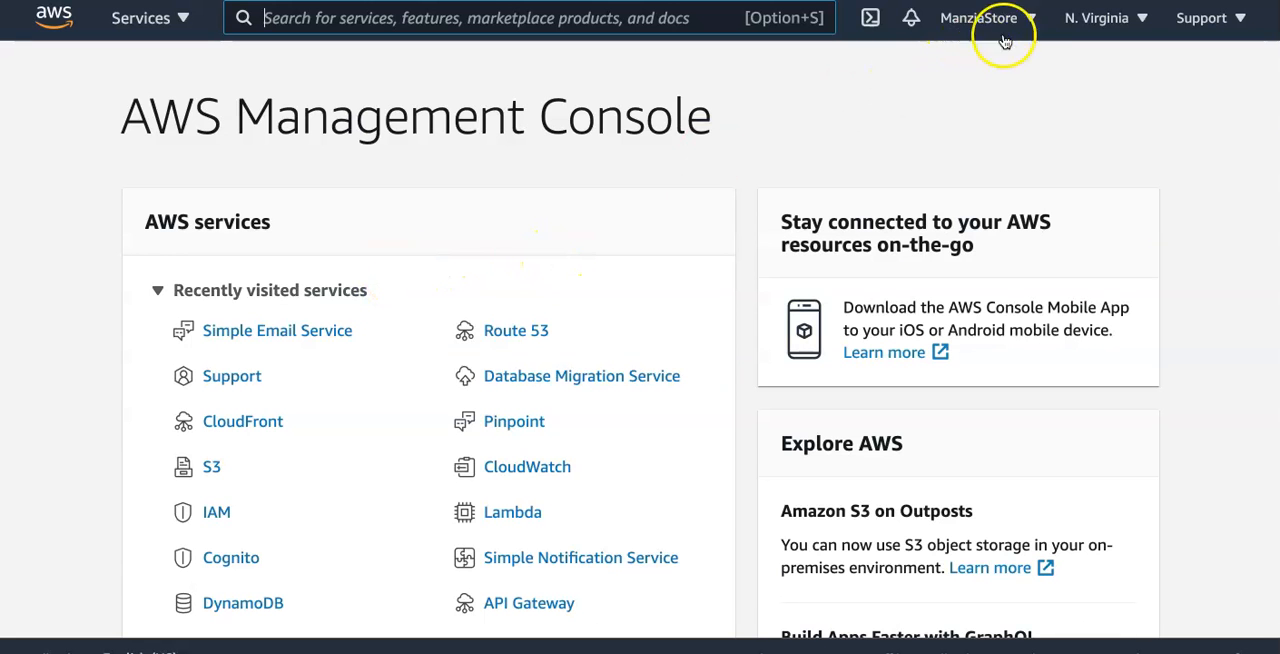
- Copy the 12-digit AWS account ID from the console into the Shopify app's Account ID field and continue to Verify Email
left_click(1033, 23)
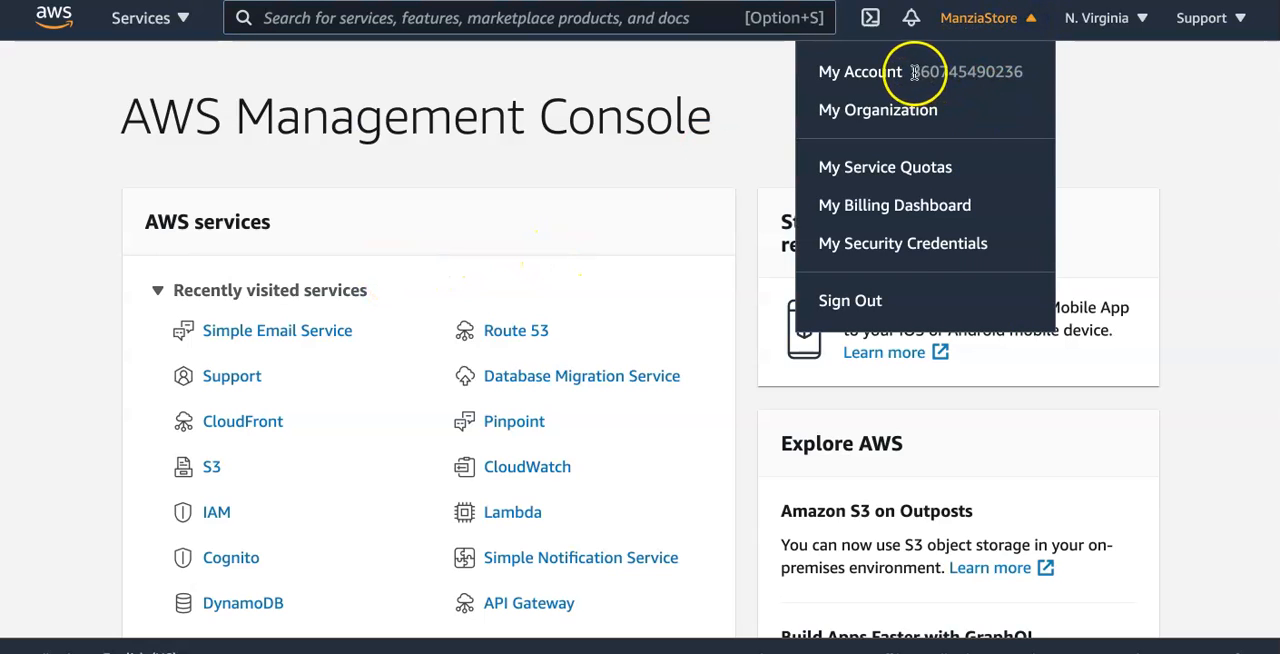
left_click_drag(910, 72, 1023, 78)
key("ctrl+c")
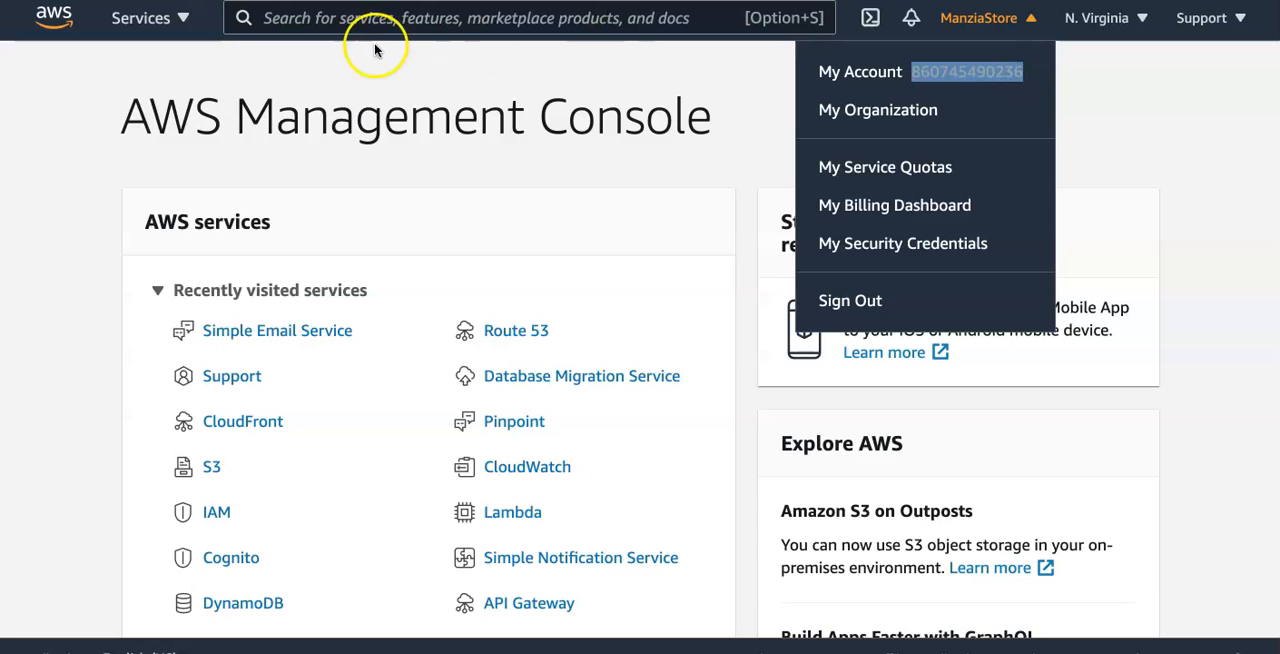
left_click(370, 1)
left_click(543, 493)
key("ctrl+v")
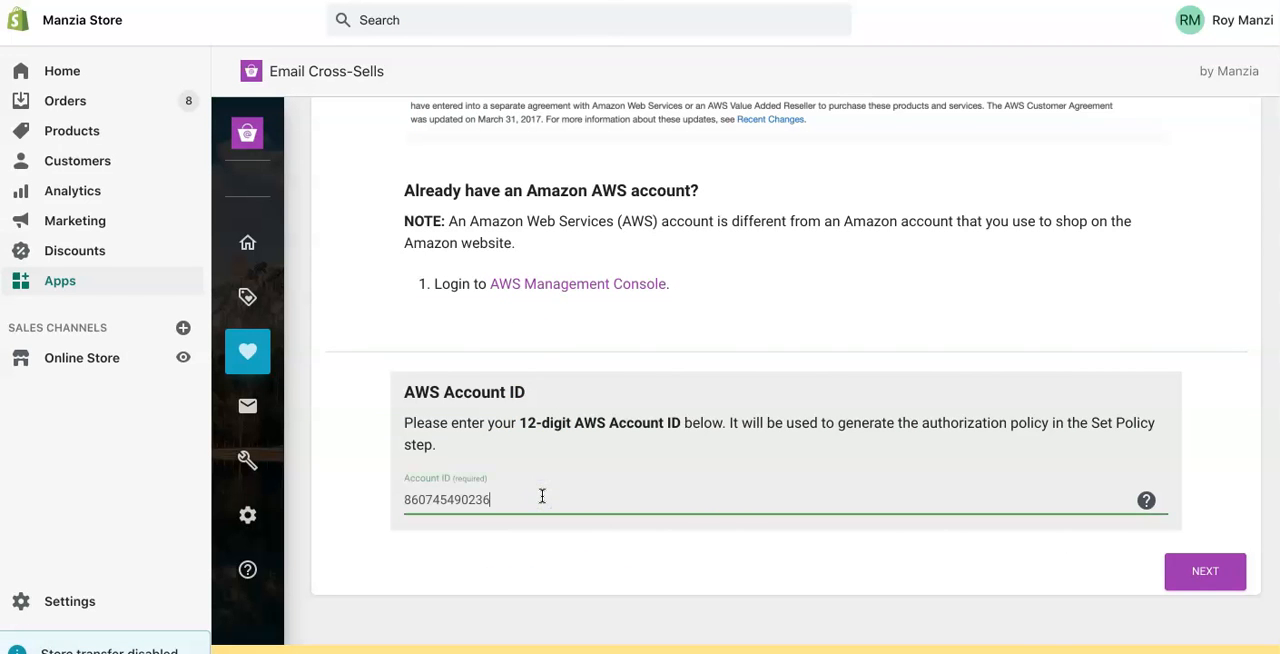
left_click(1218, 573)
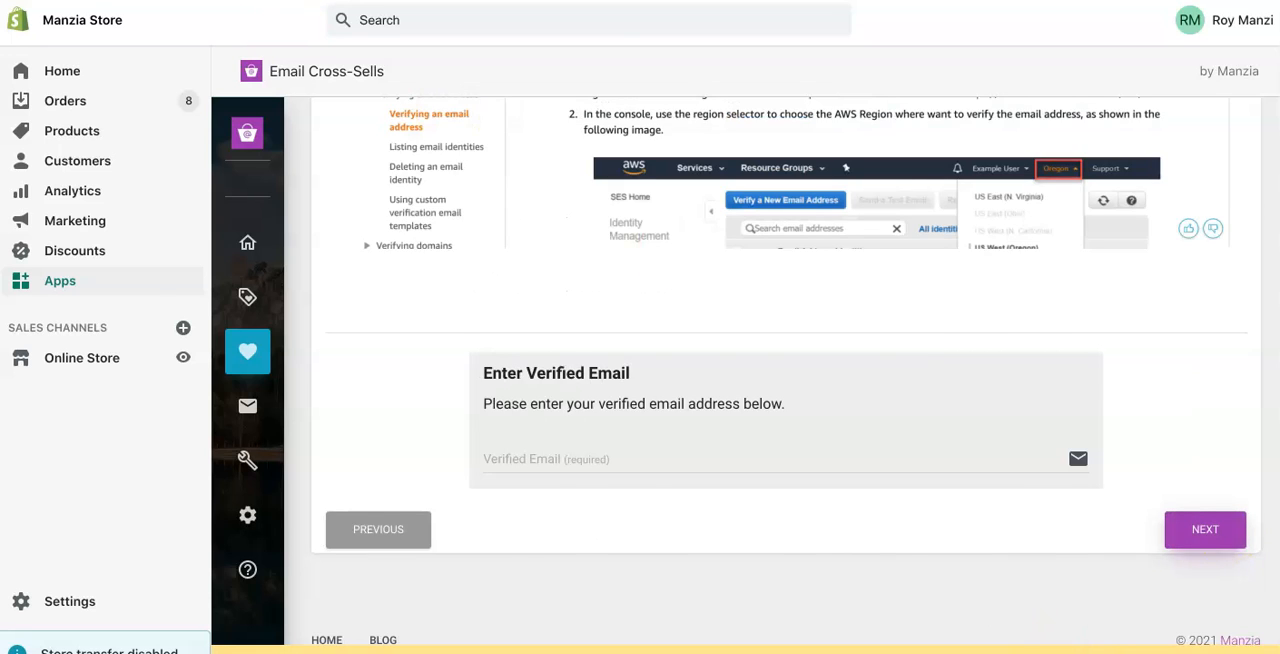
- Switch back to the AWS console, search for "simpl" and open Simple Email Service
left_click(225, 1)
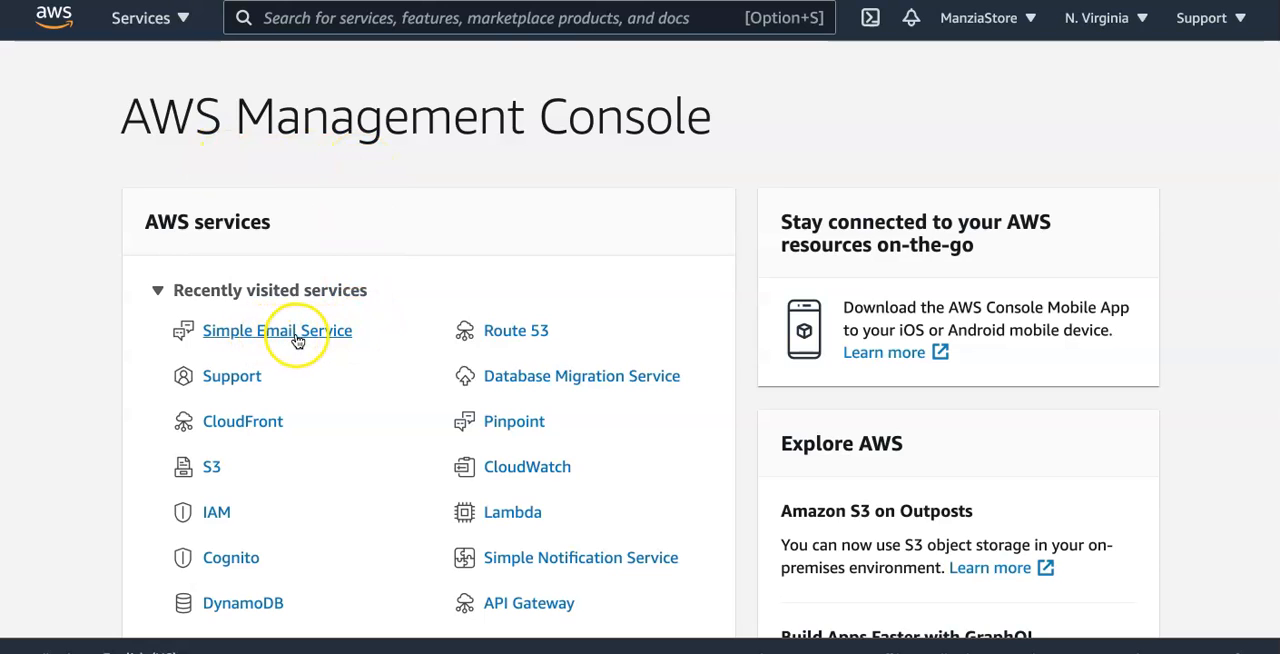
left_click(502, 22)
type("simpl")
left_click(484, 268)
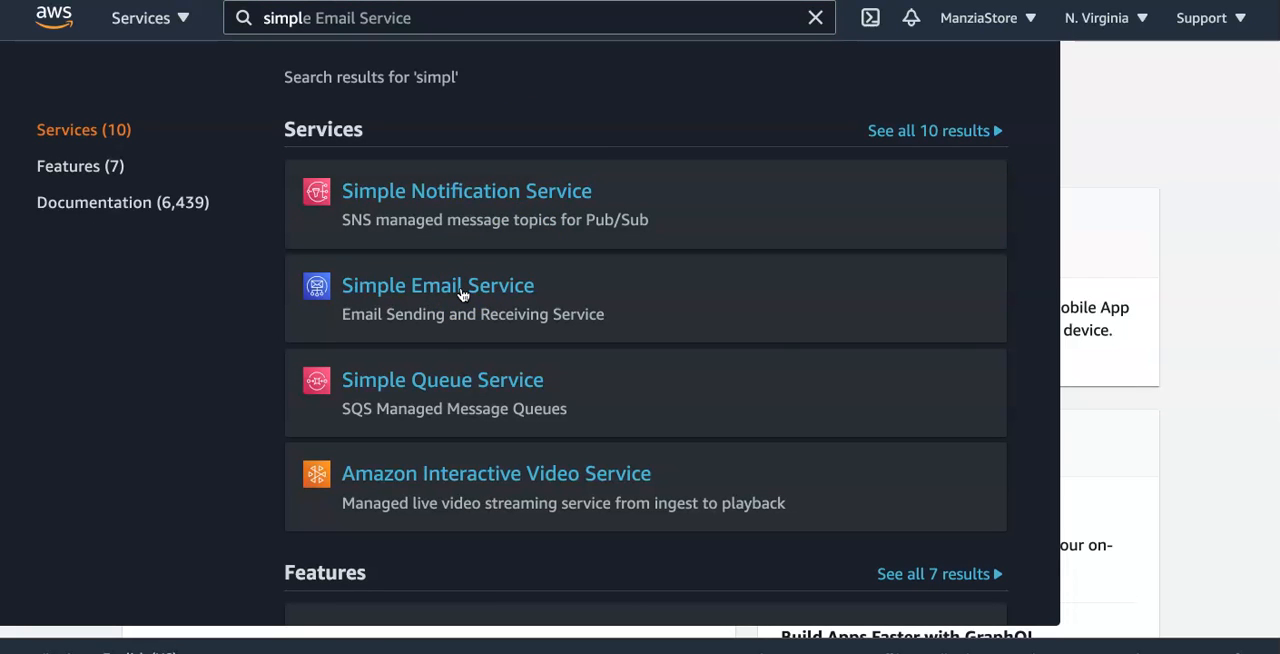
left_click(462, 290)
left_click(259, 294)
left_click(428, 425)
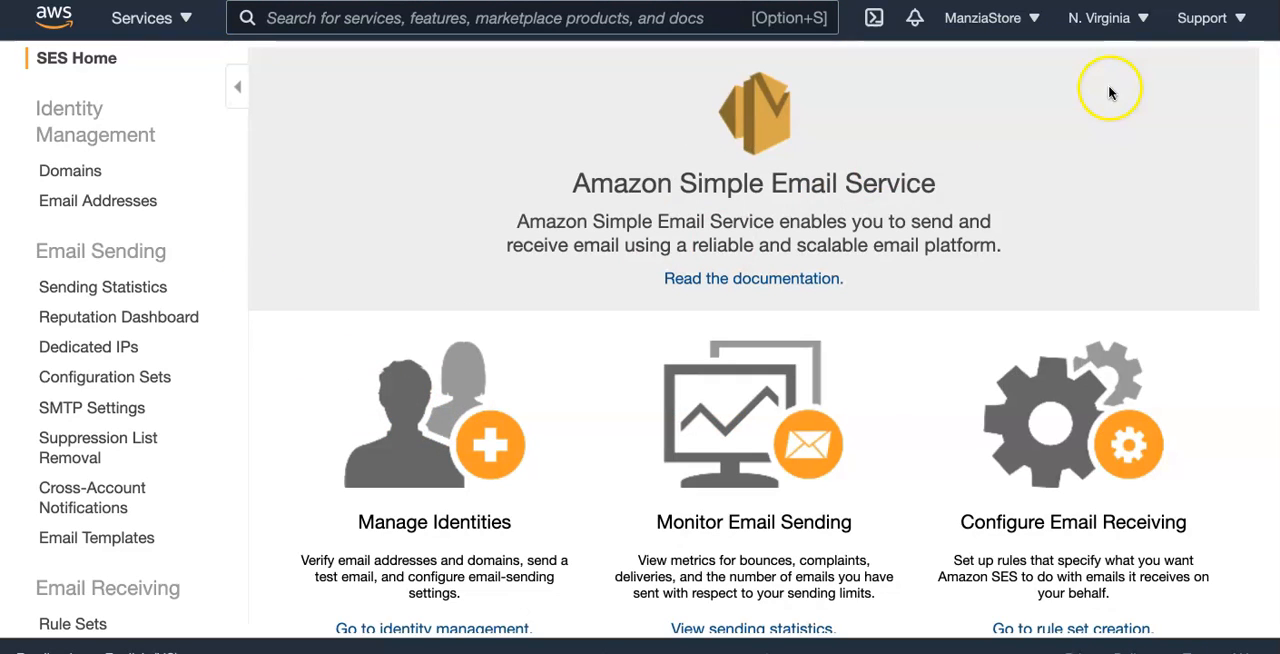
- Set the AWS region to US East (N. Virginia) and open the SES email address identities
left_click(1145, 20)
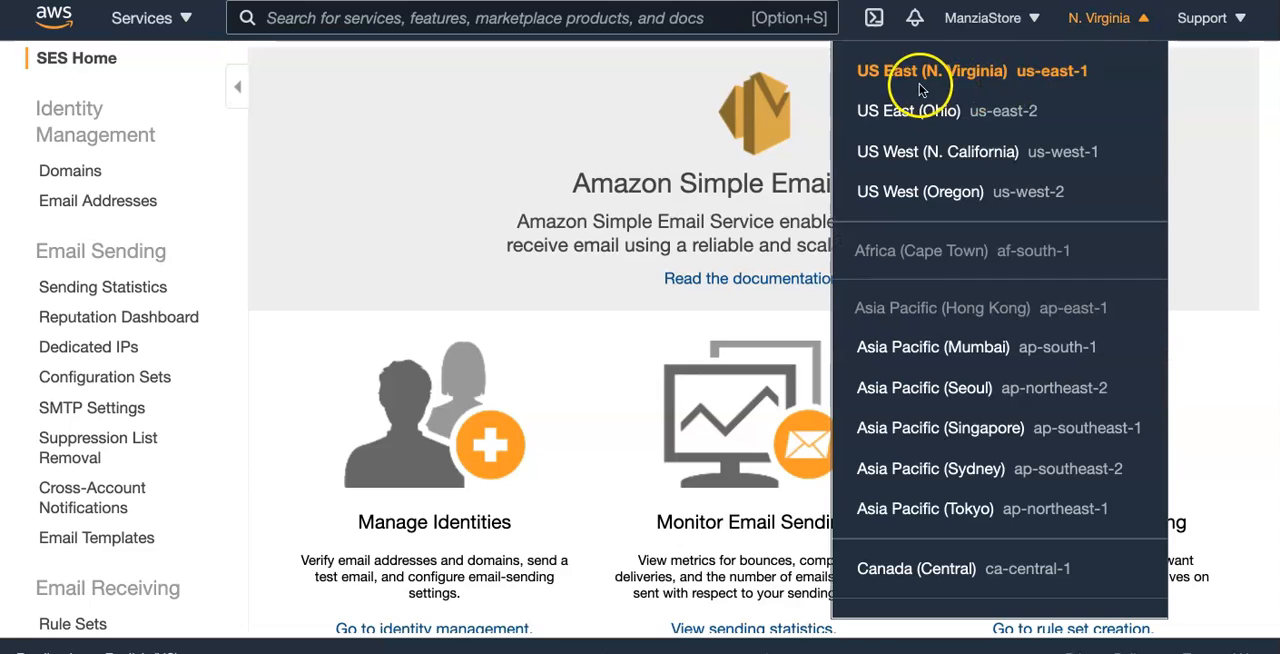
left_click(1004, 73)
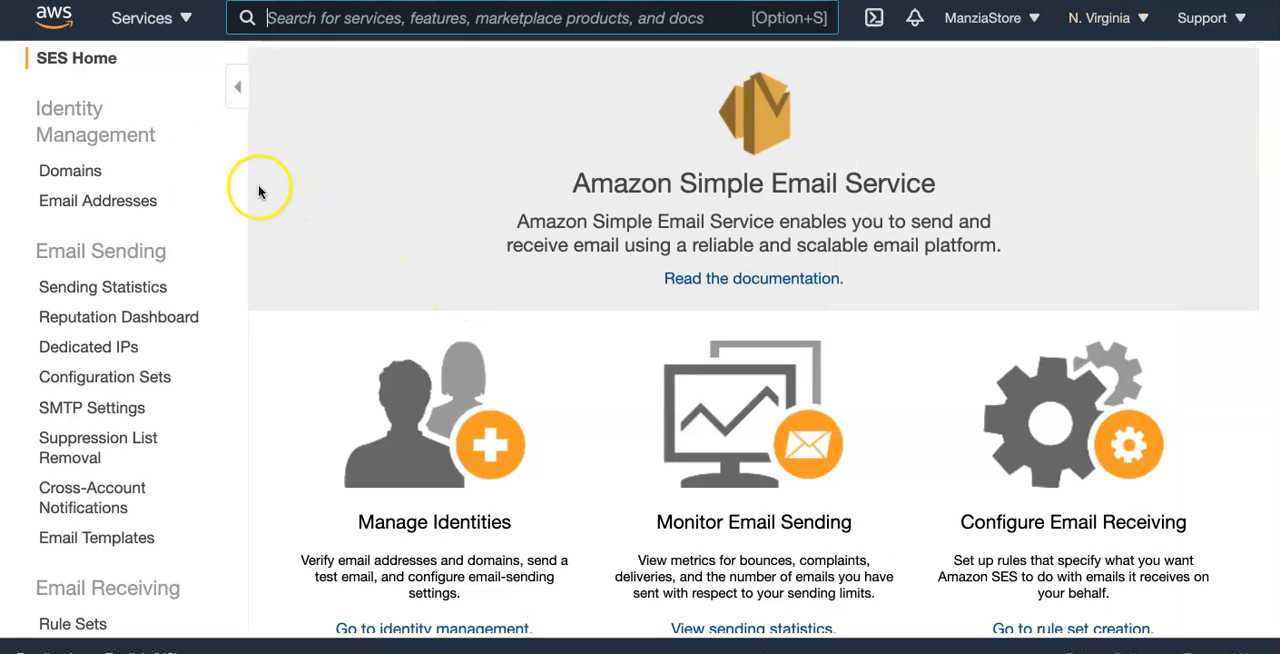
left_click(80, 205)
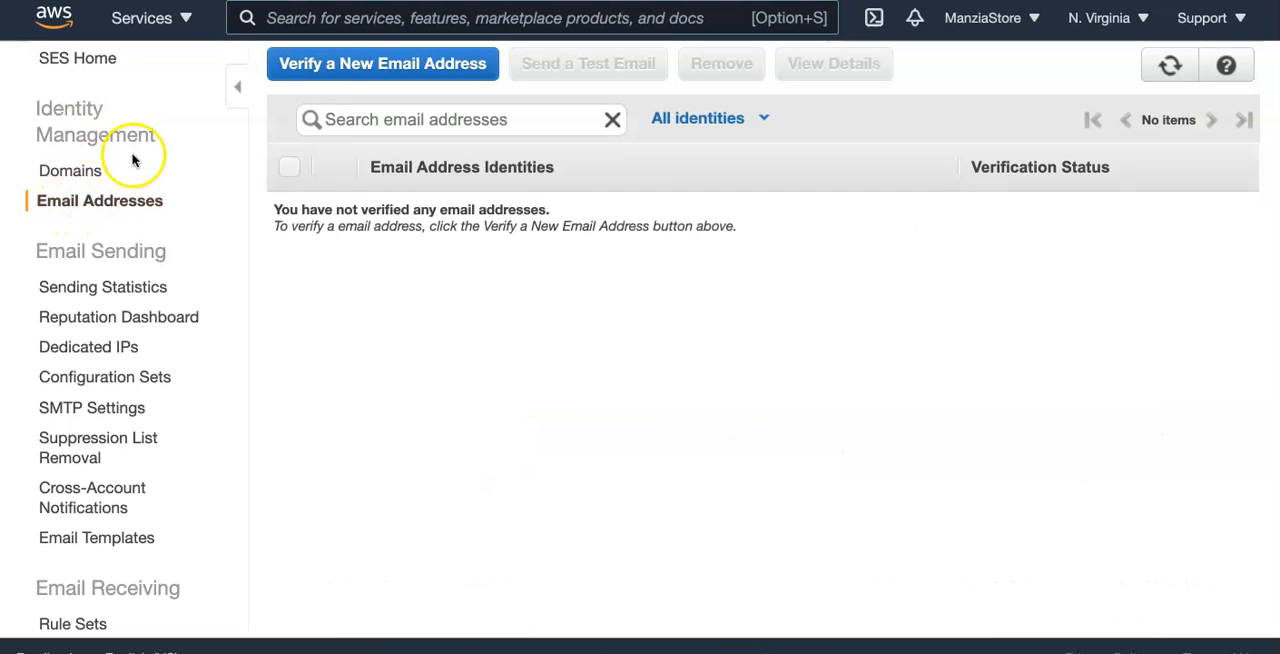
- Request verification of a new email address in SES, entering the sender's email address
left_click(361, 70)
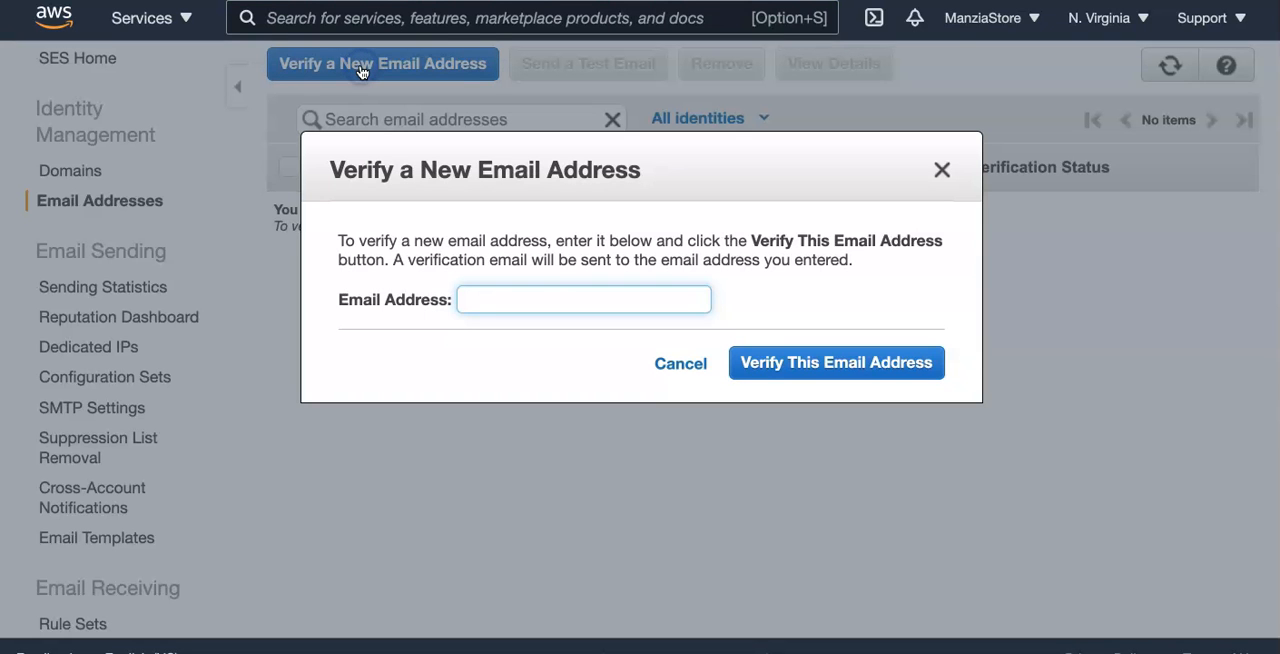
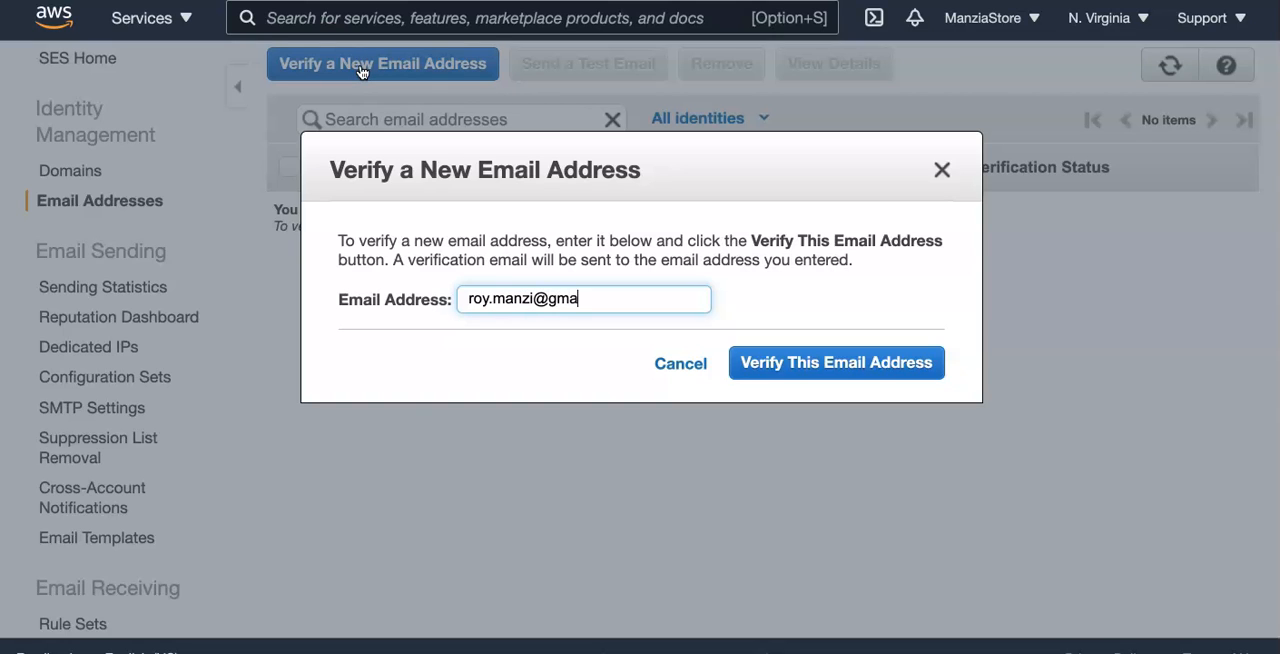
left_click(834, 364)
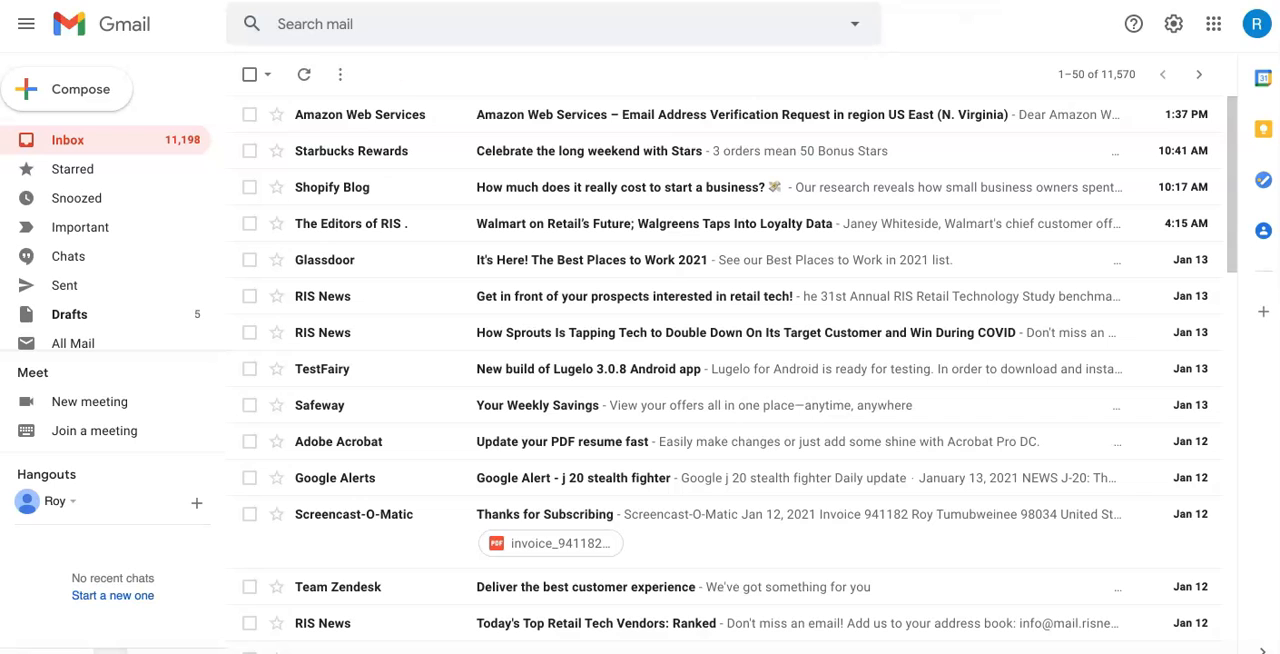
- Confirm the address through the link in the Amazon Web Services email in Gmail, and refresh the SES email address list
left_click(643, 116)
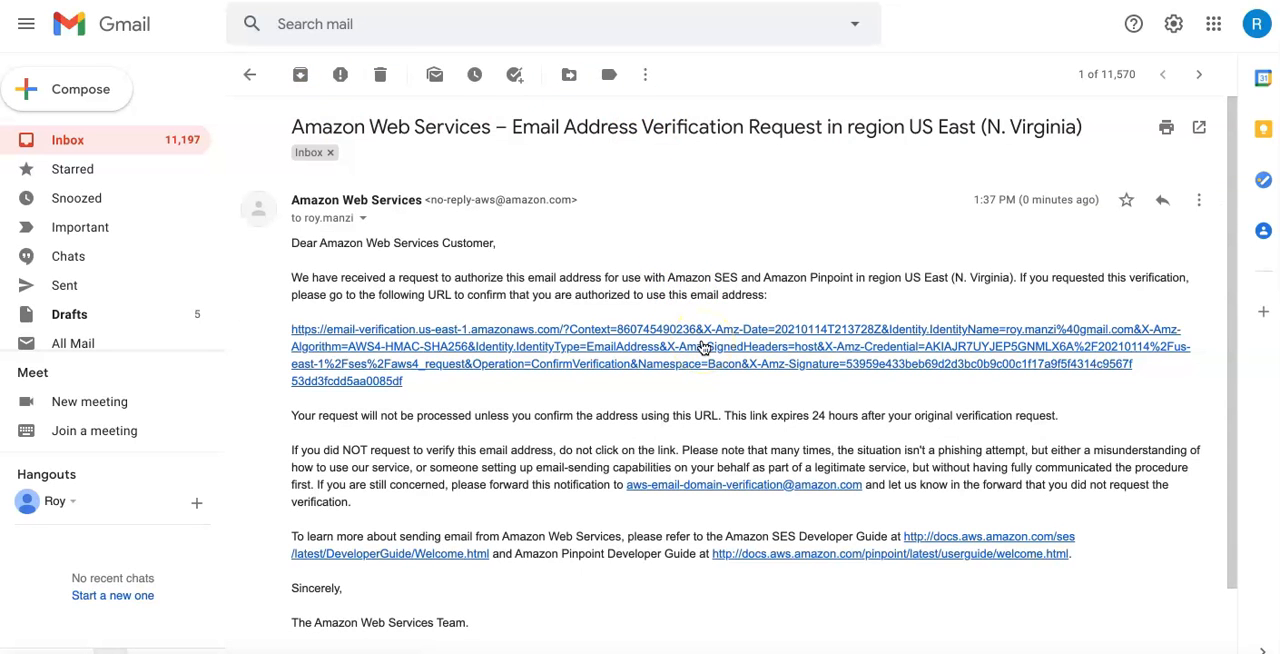
left_click(703, 346)
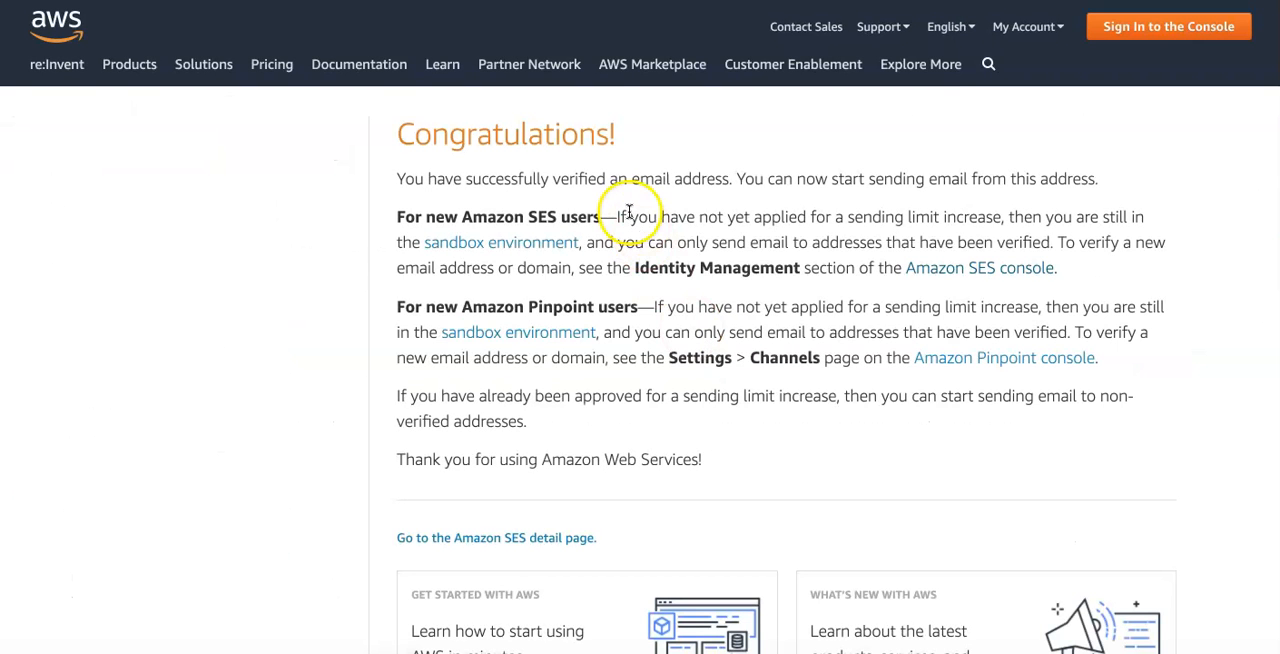
left_click(571, 64)
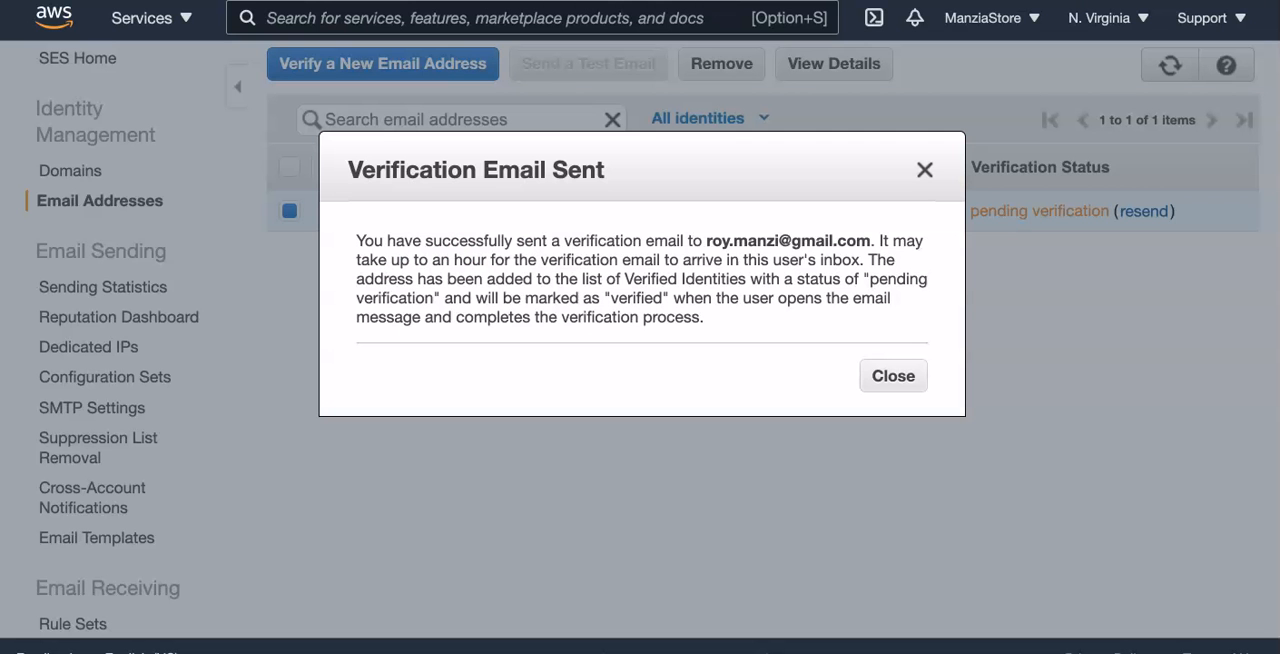
left_click(888, 376)
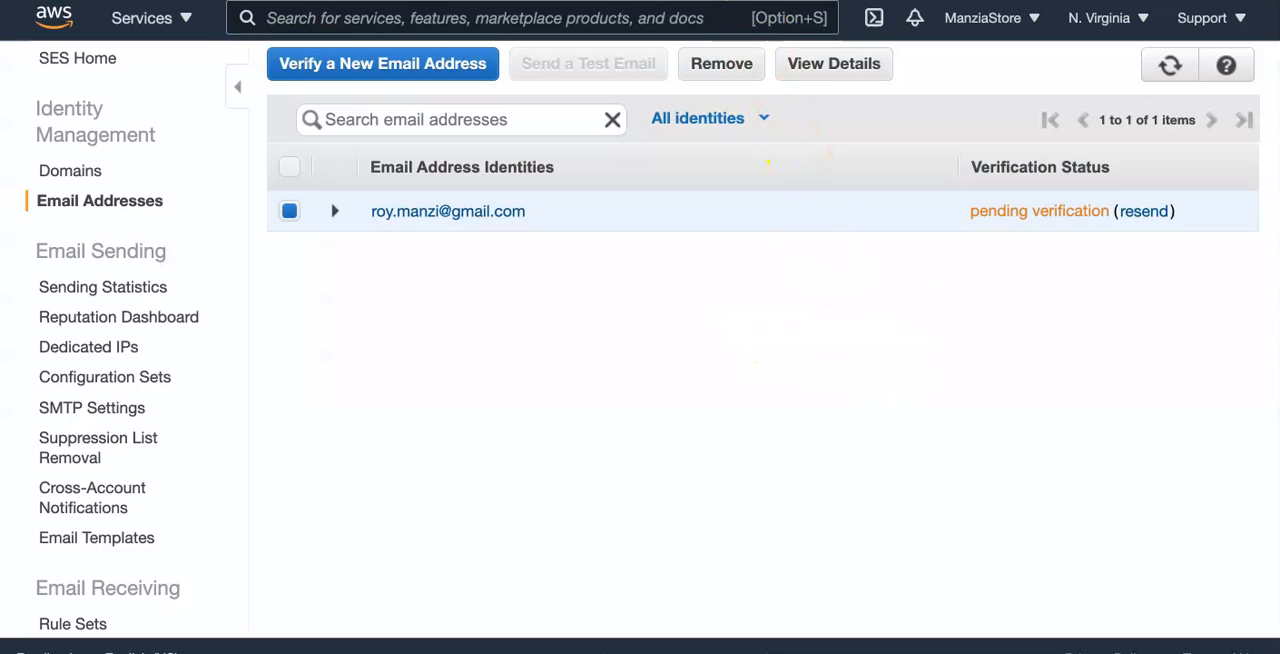
key("super+r")
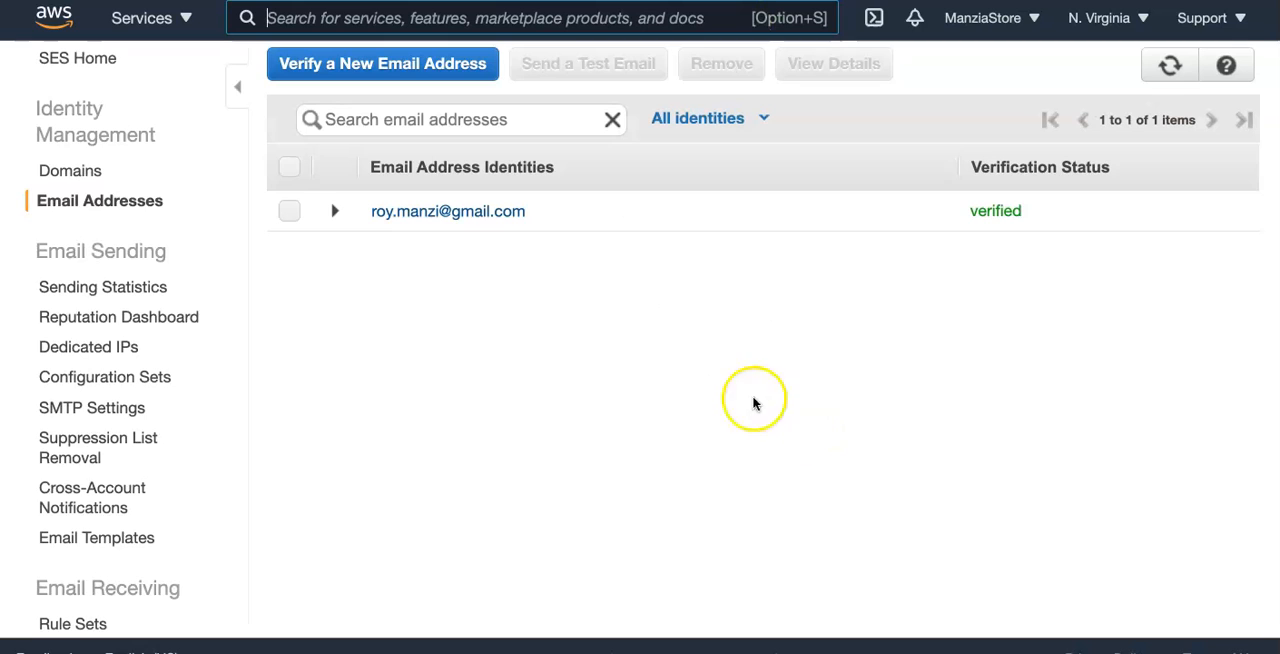
- Return to the Shopify app, enter the verified email address on the Verify Email page and continue to Set Policy
left_click(372, 18)
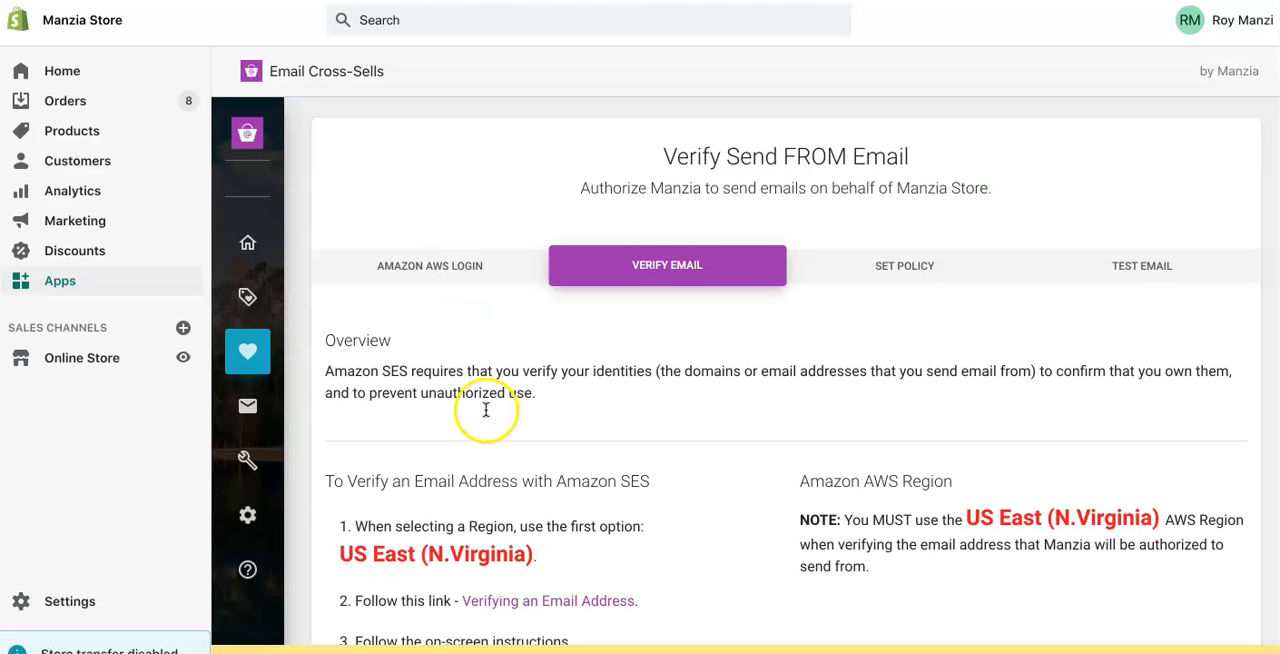
scroll(600, 525, "down", 5)
scroll(614, 521, "down", 5)
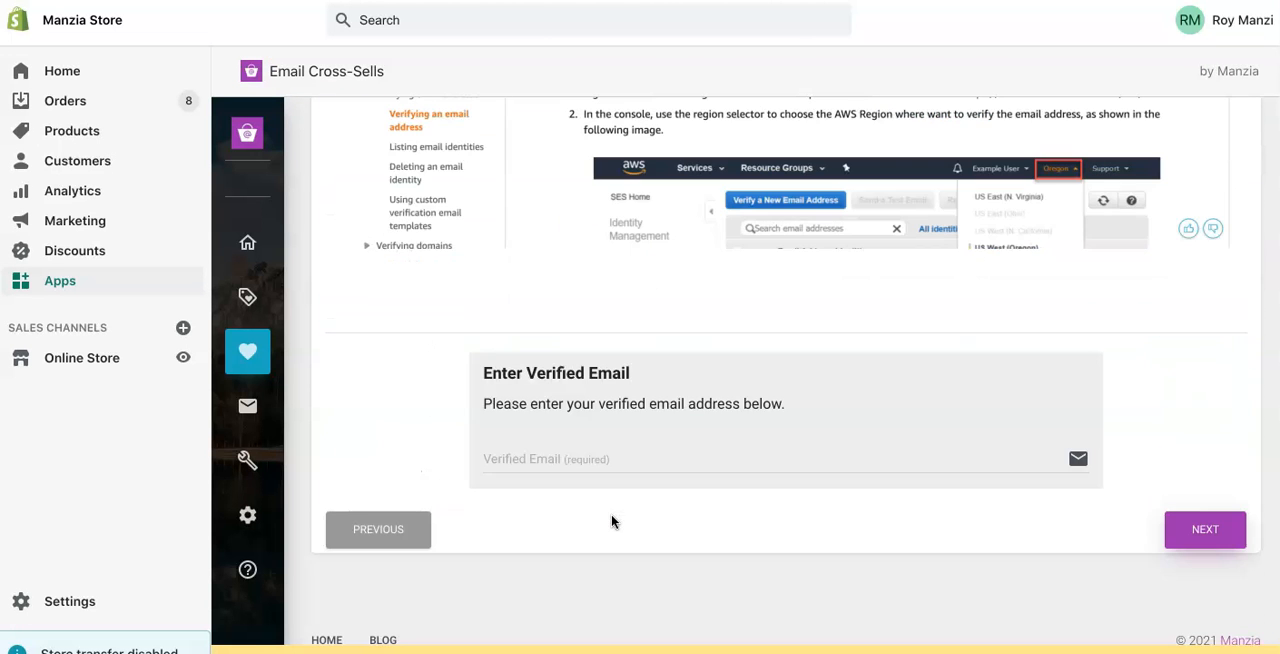
left_click(568, 461)
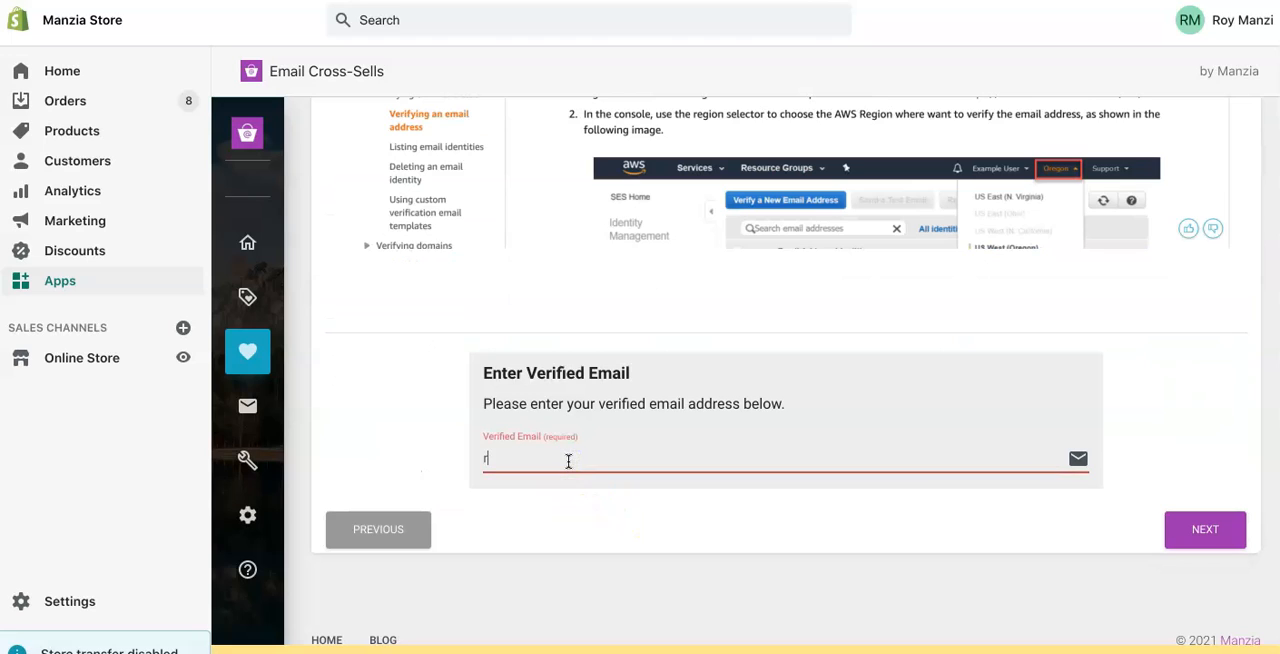
left_click(1212, 537)
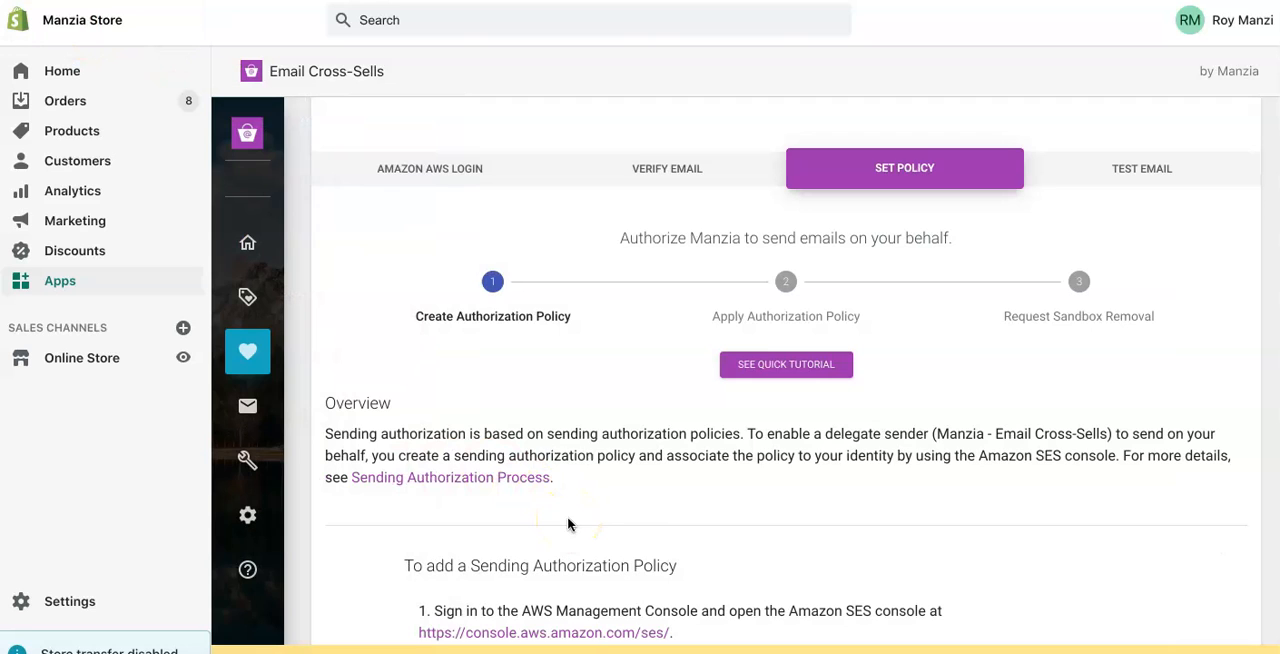
- Switch to the SES console, open the verified email address's details and expand its Identity Policies
scroll(690, 520, "down", 2)
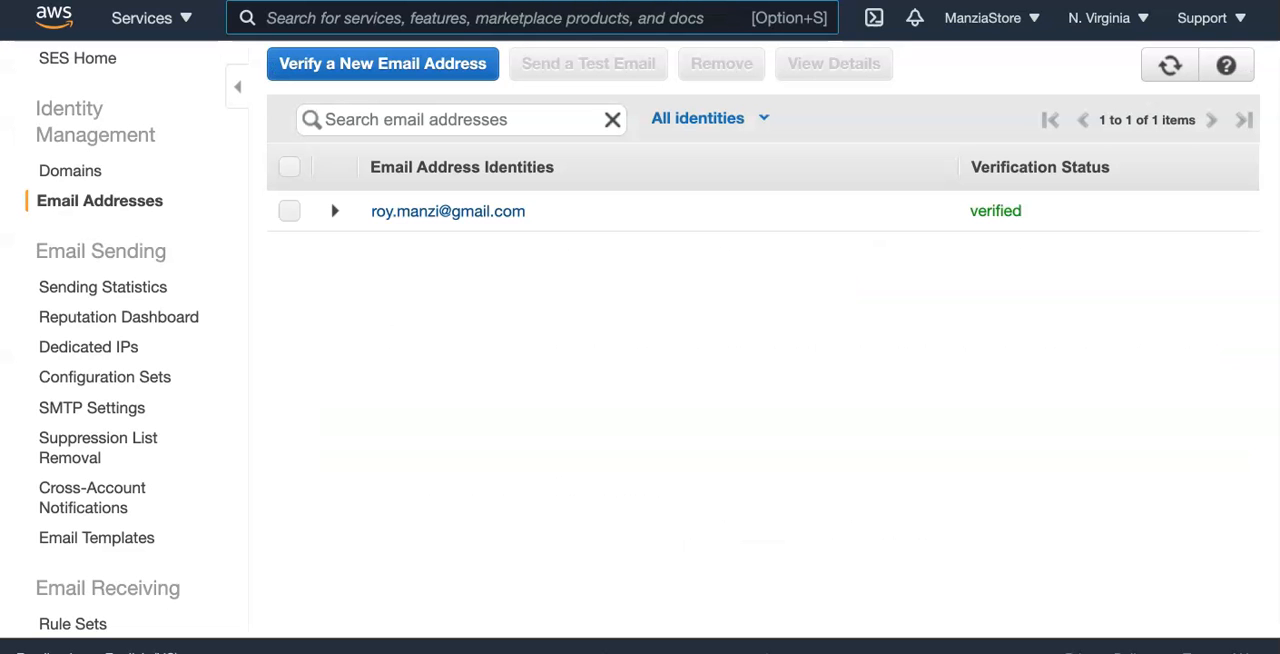
left_click(289, 211)
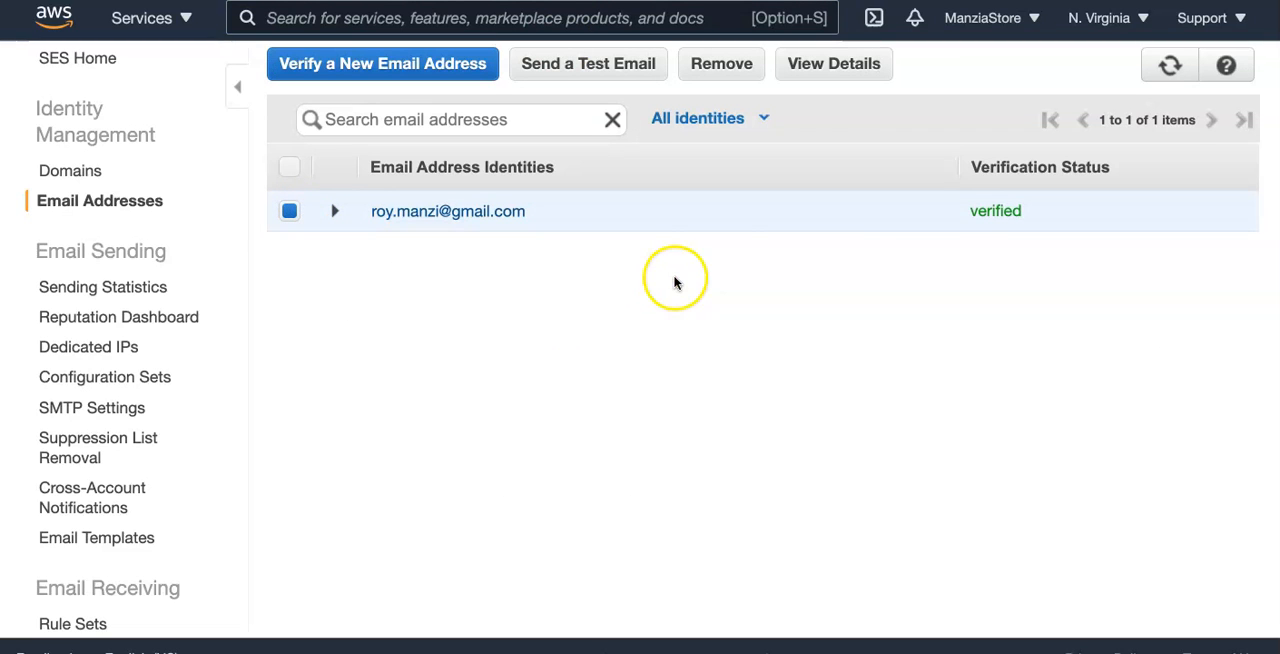
left_click(843, 66)
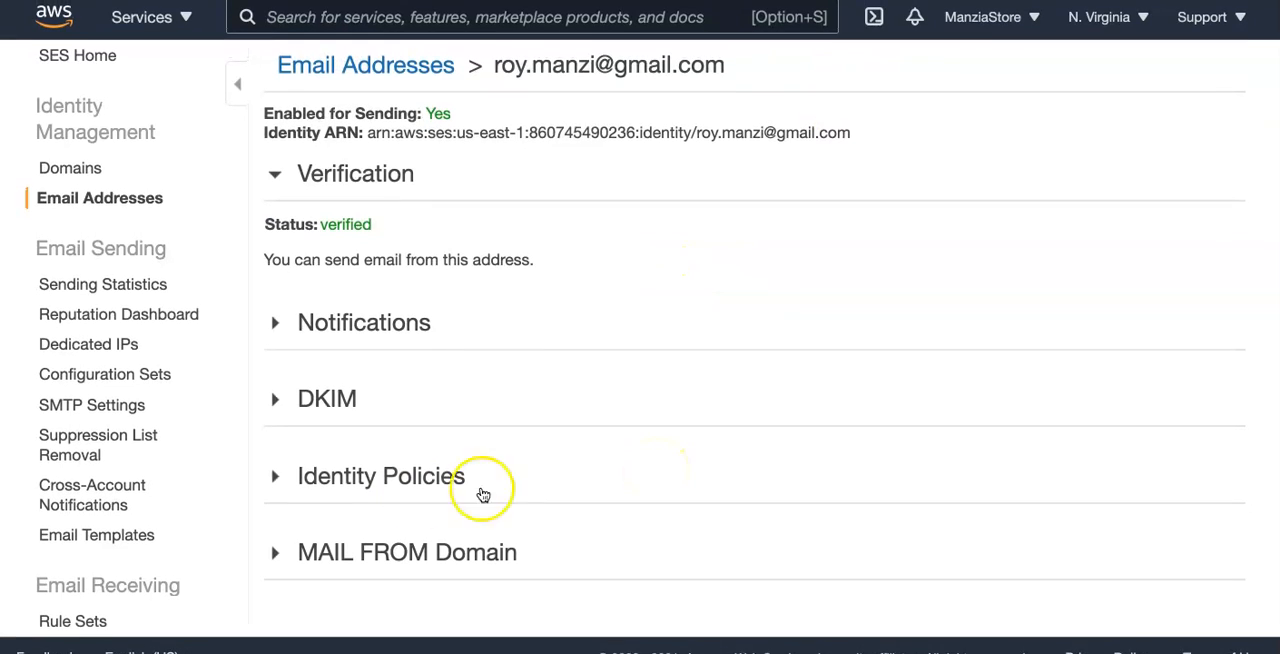
left_click(277, 480)
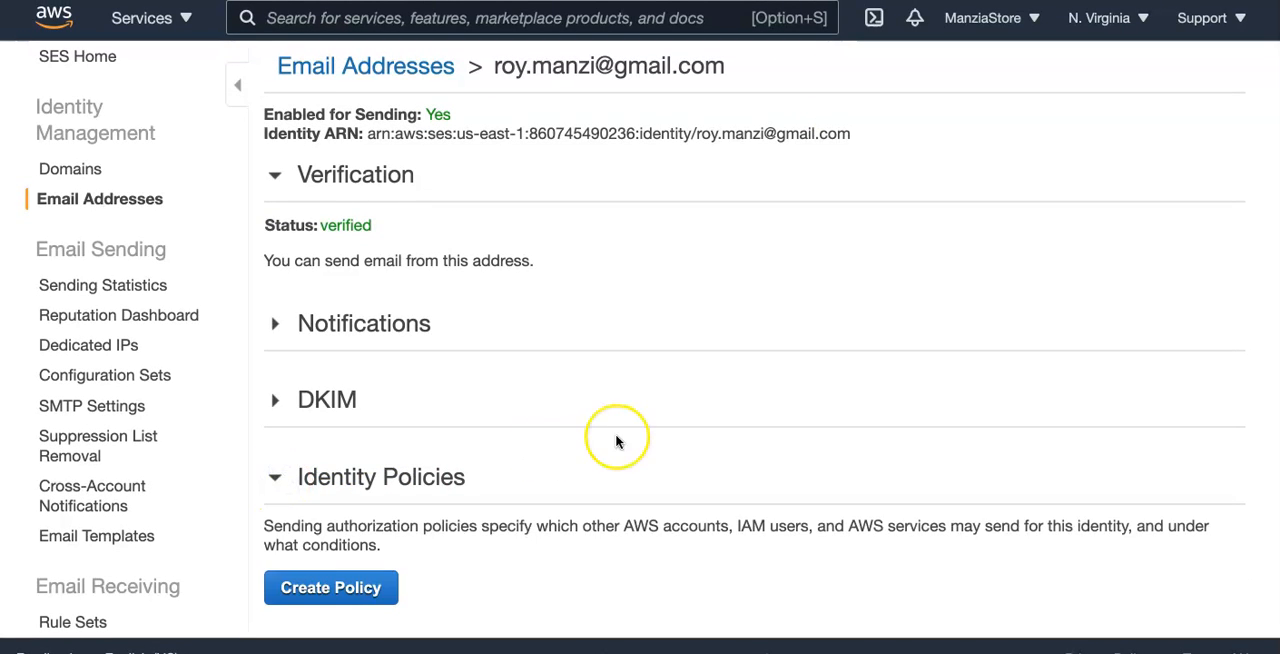
scroll(614, 443, "down", 2)
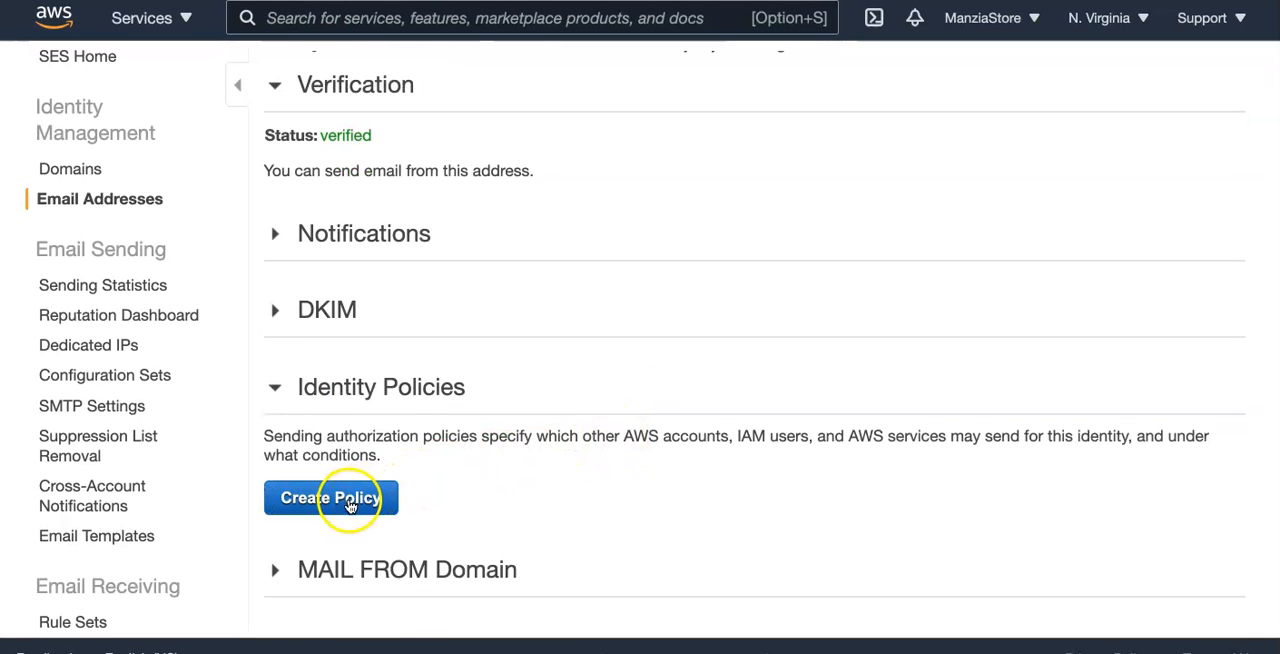
- Start a custom identity policy for the verified email address and append "-Manzia" to the default policy name
left_click(350, 506)
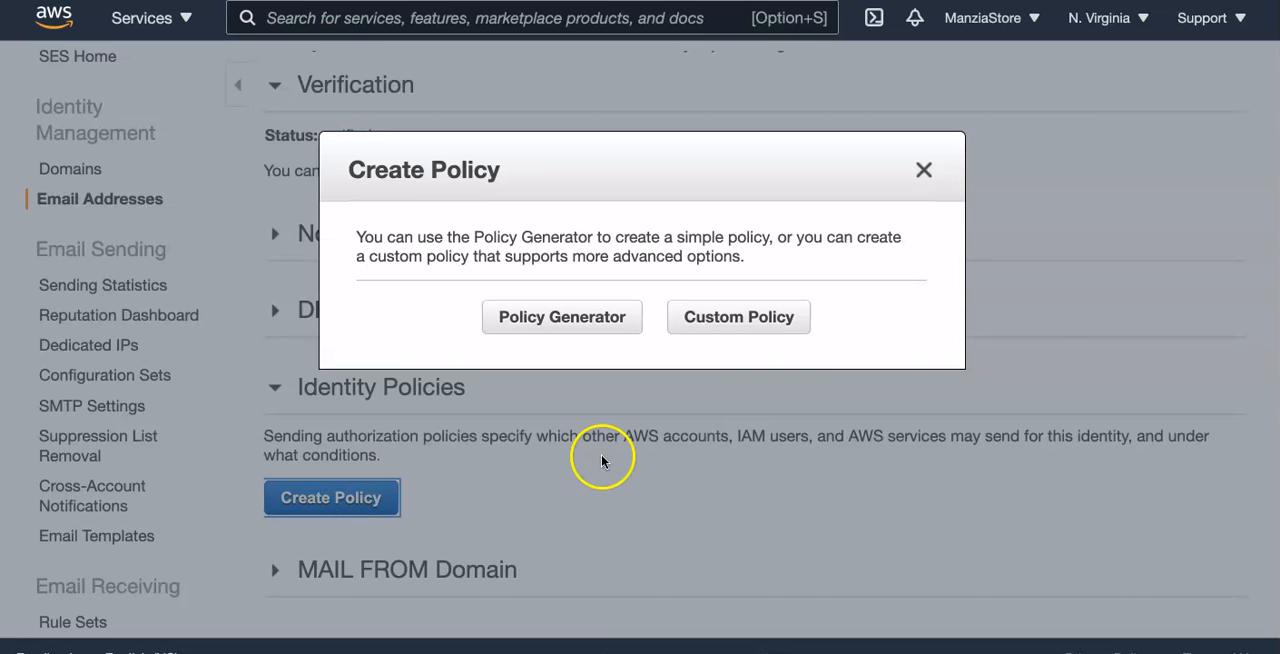
left_click(742, 317)
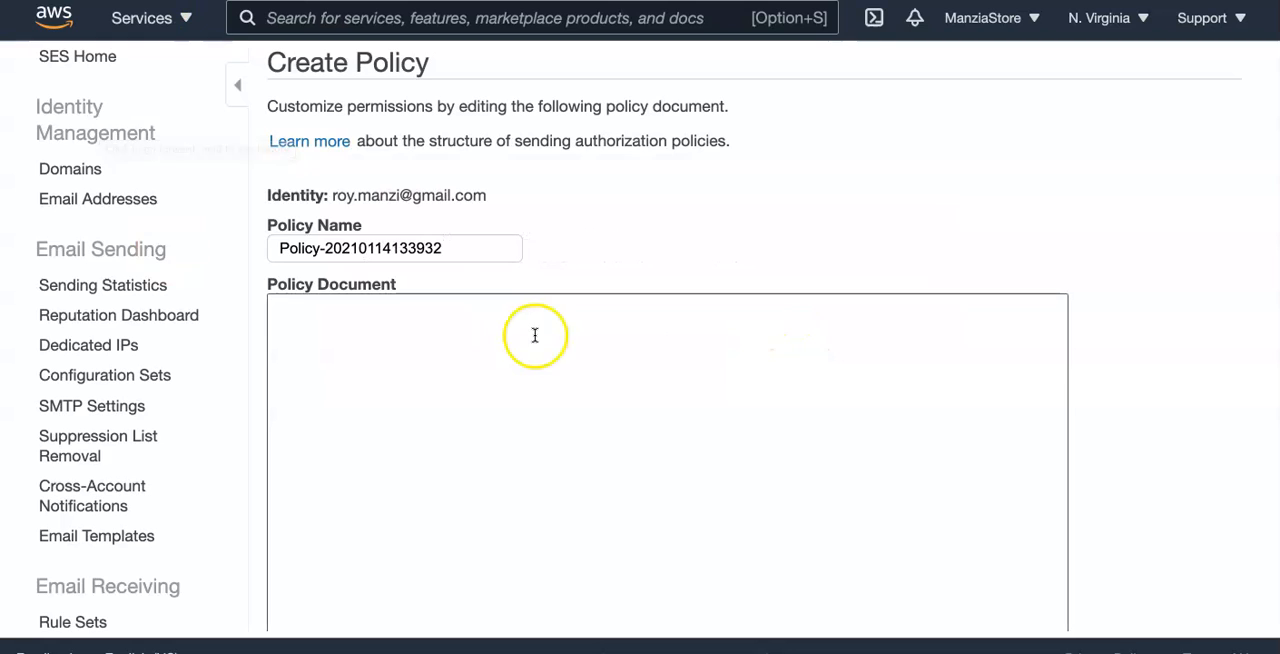
left_click(485, 250)
type("-Manzia")
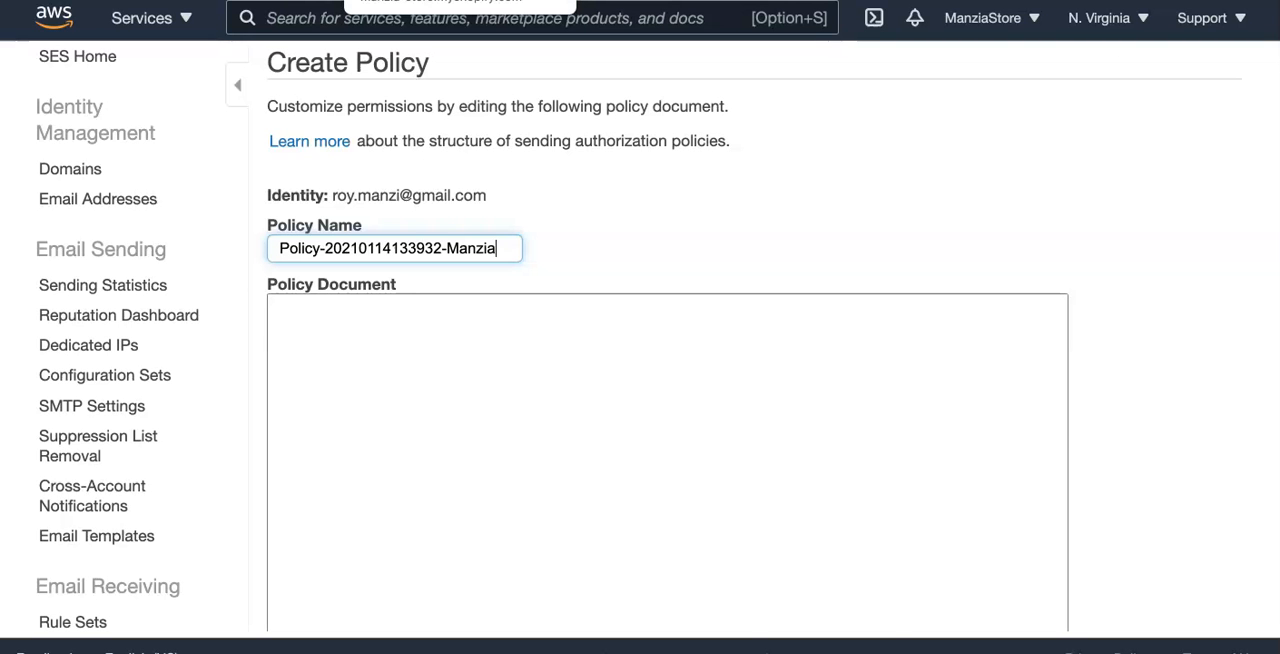
- Switch to the Email Cross-Sells app and copy the full Sending Authorization Policy JSON from the Set Policy instructions
left_click(430, 1)
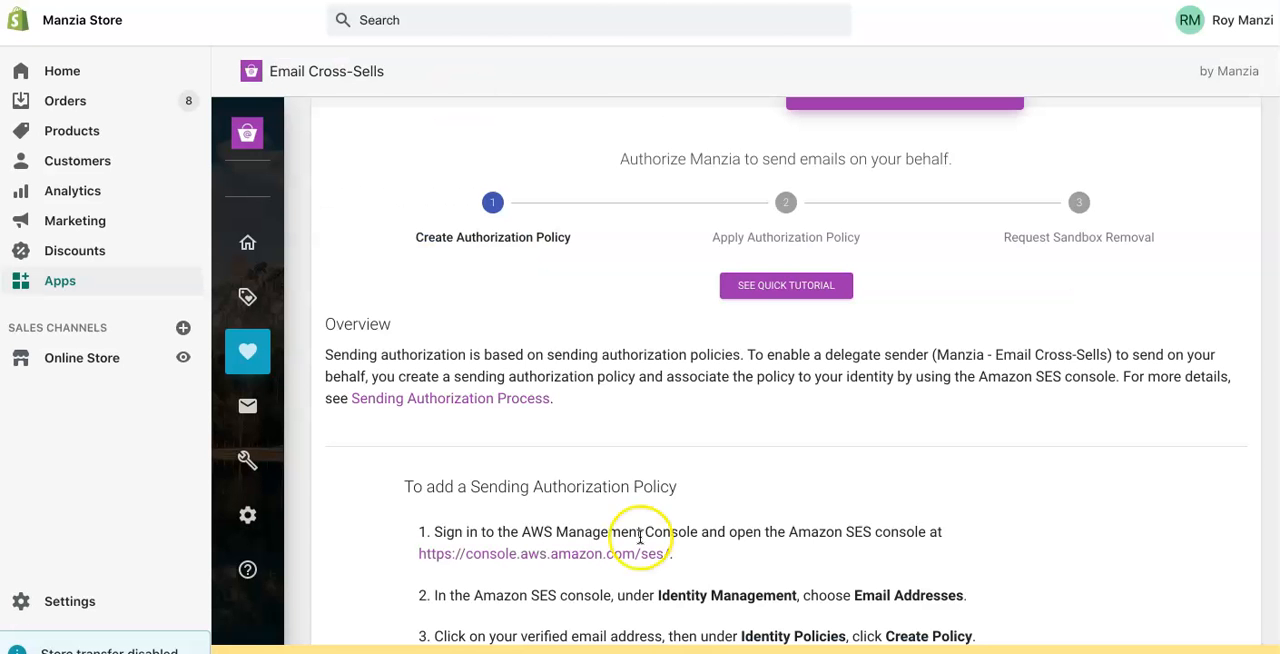
scroll(743, 580, "down", 1)
scroll(743, 580, "down", 7)
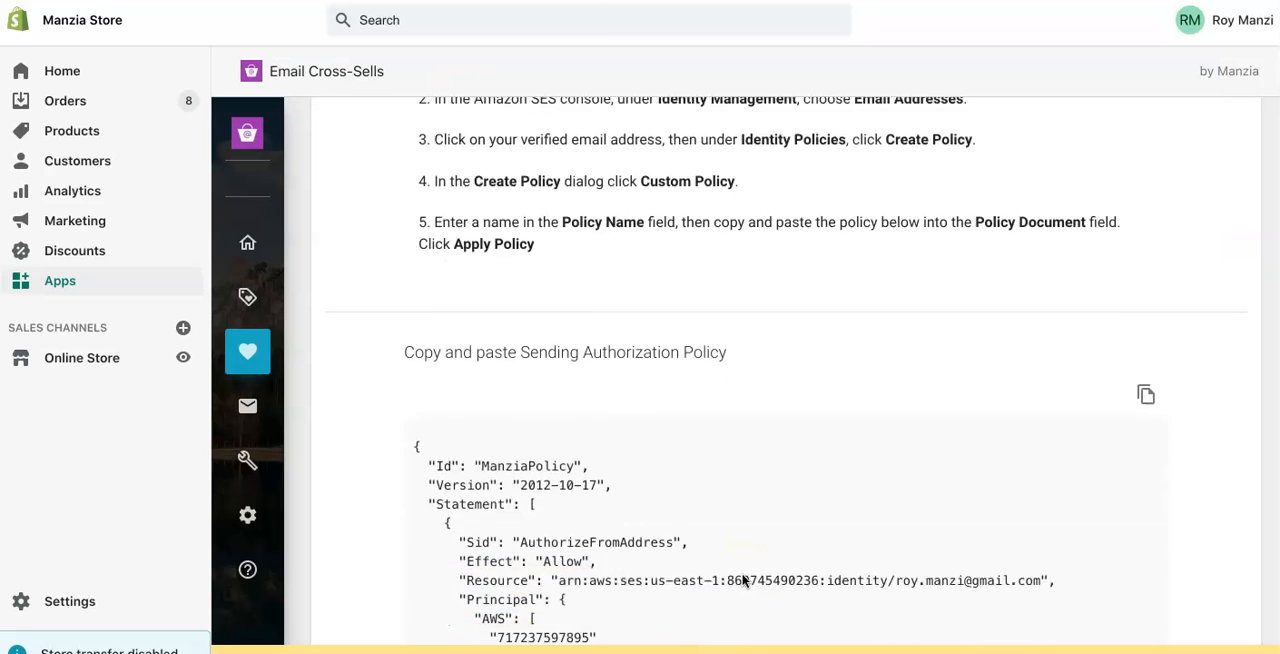
scroll(743, 580, "down", 1)
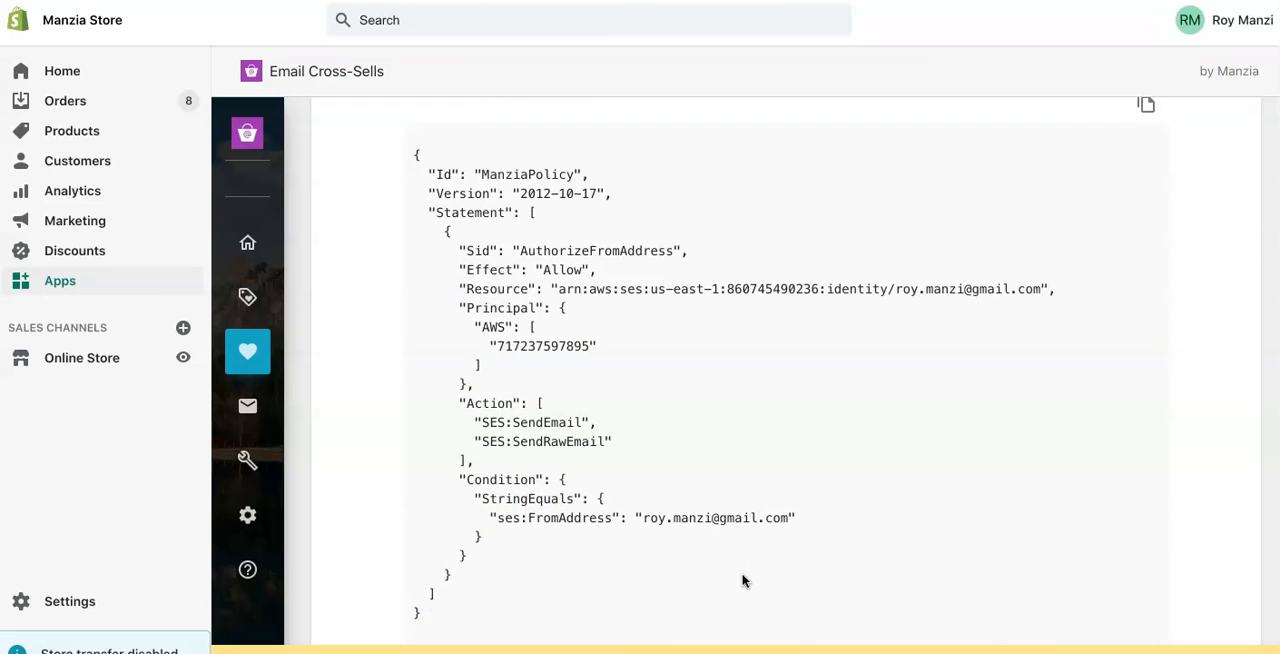
scroll(743, 580, "up", 1)
scroll(649, 470, "down", 1)
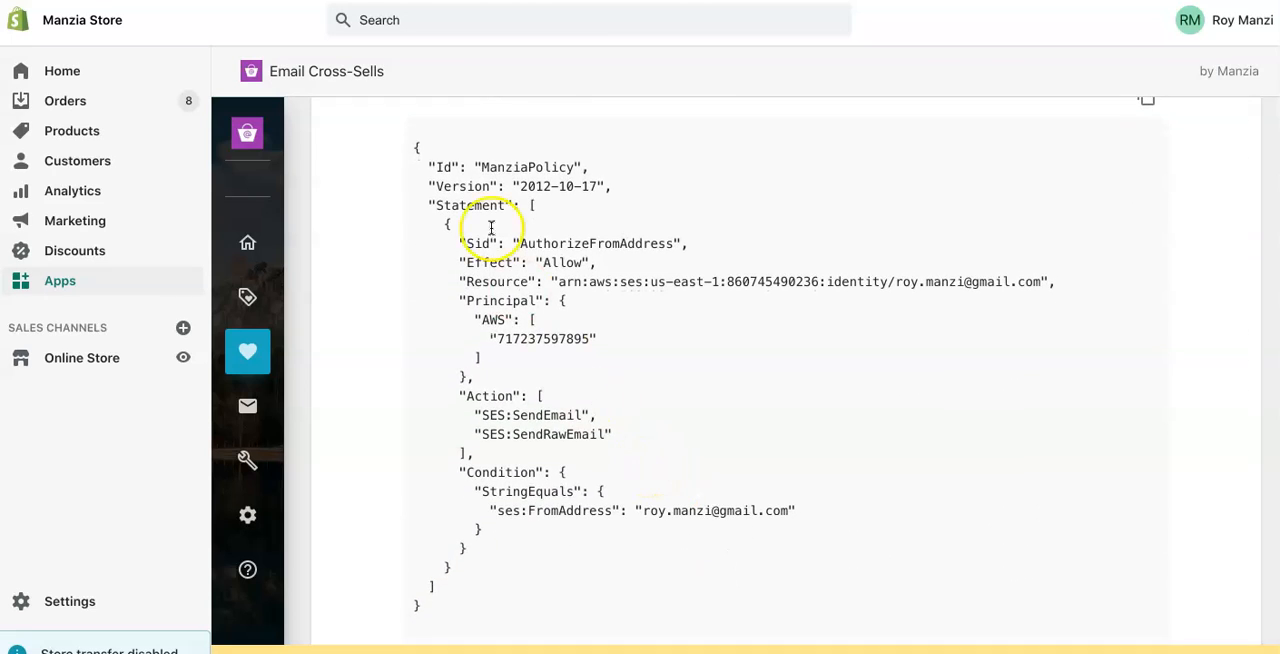
left_click_drag(417, 149, 464, 605)
key("super+c")
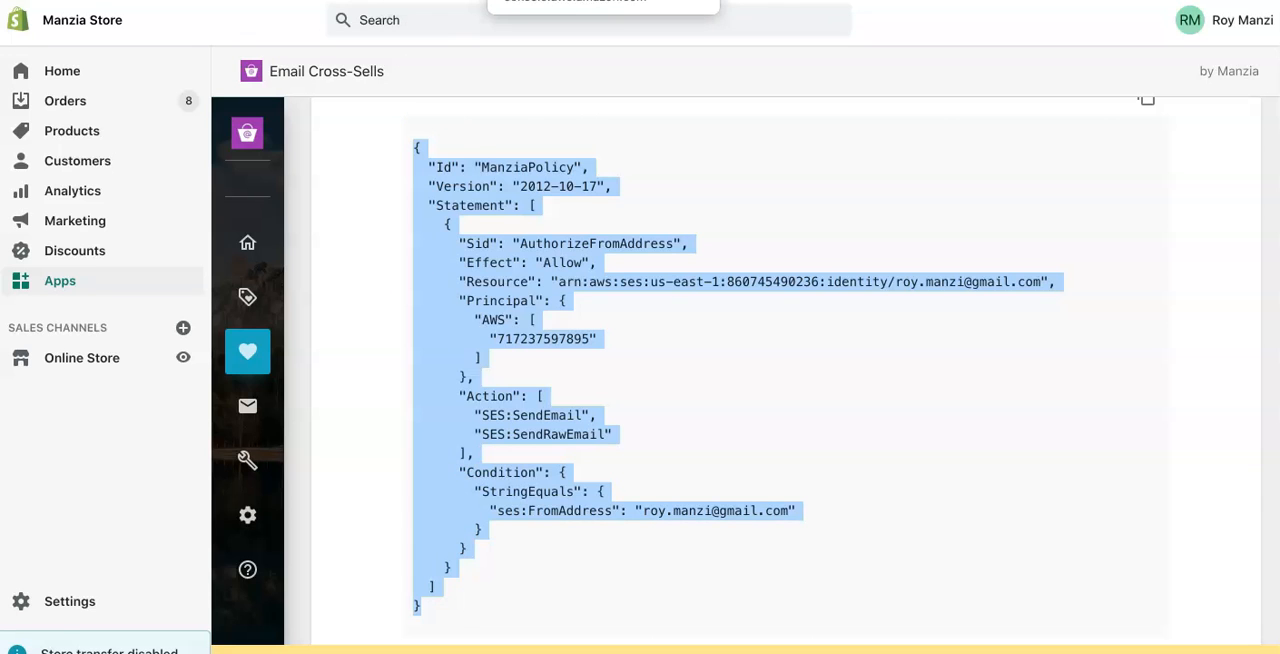
- Return to the SES console, paste the copied JSON as the Policy Document and apply the policy
left_click(540, 0)
left_click(466, 318)
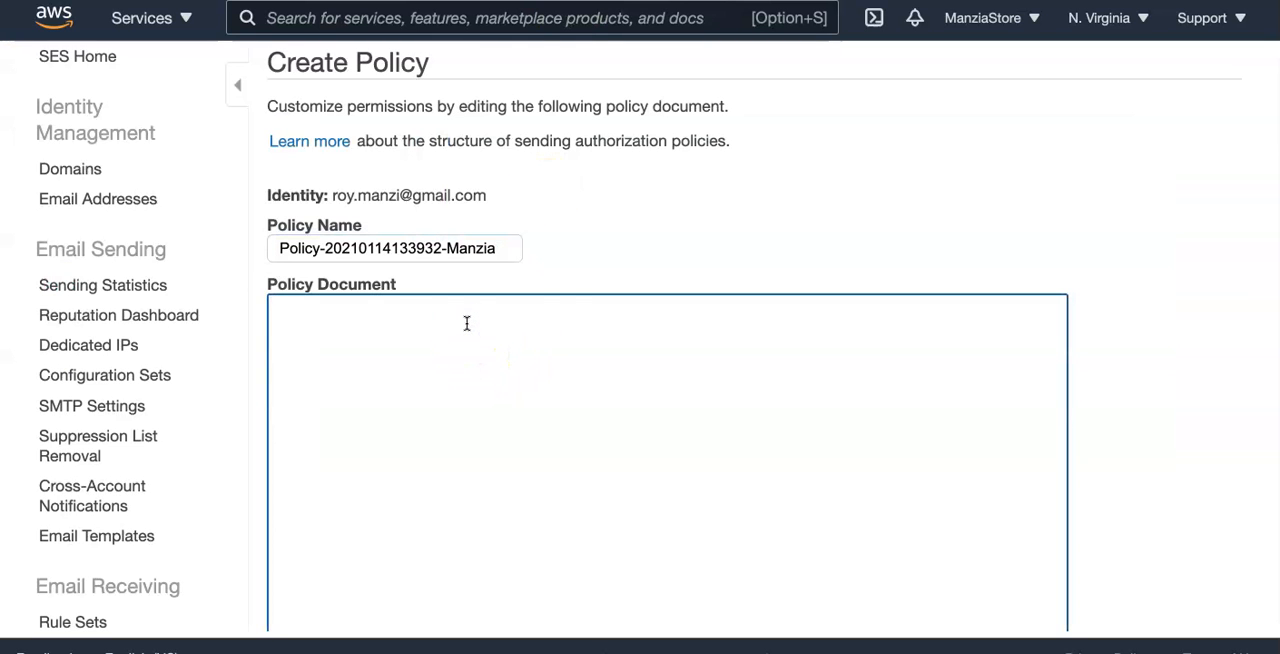
key("super+v")
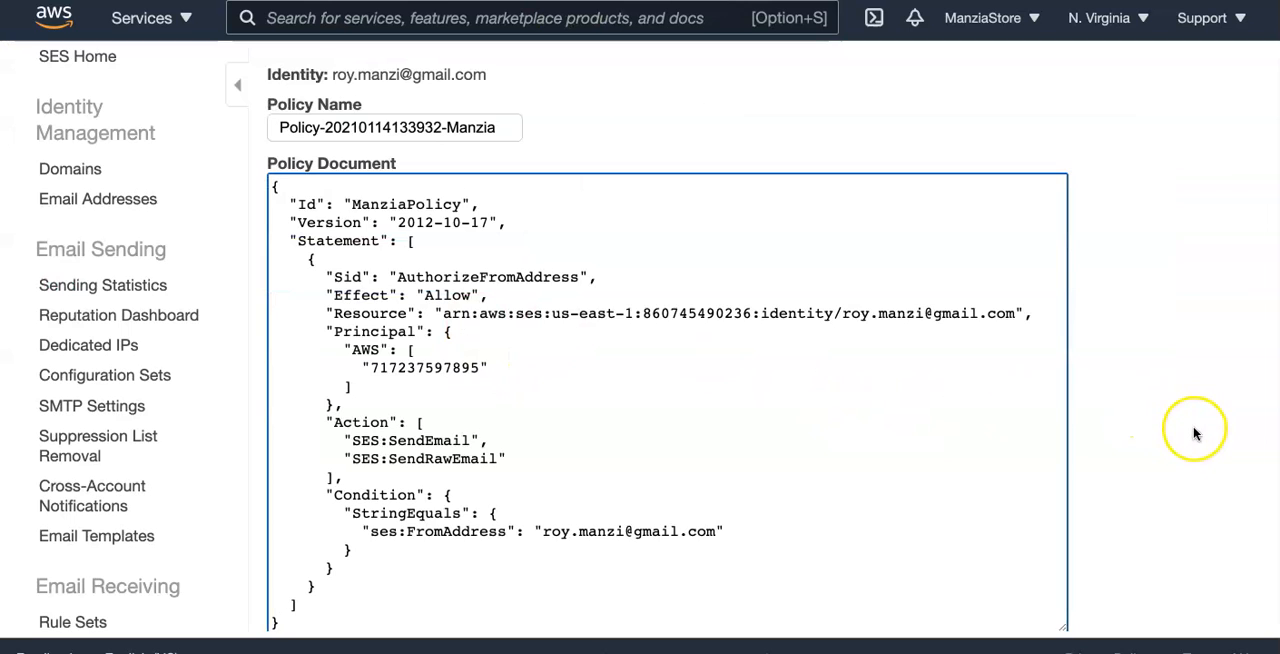
scroll(1195, 432, "down", 1)
left_click(1022, 603)
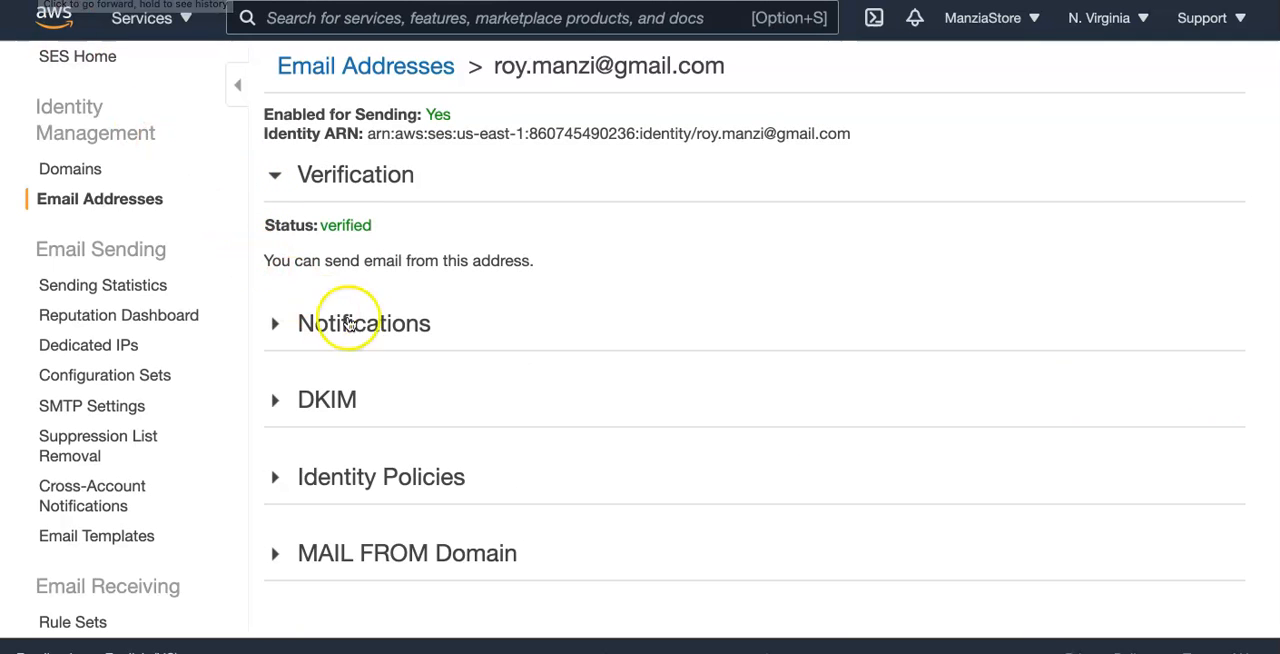
- Open the account details for editing from the SES Sending Statistics and set Enable Production Access to Yes
left_click(94, 291)
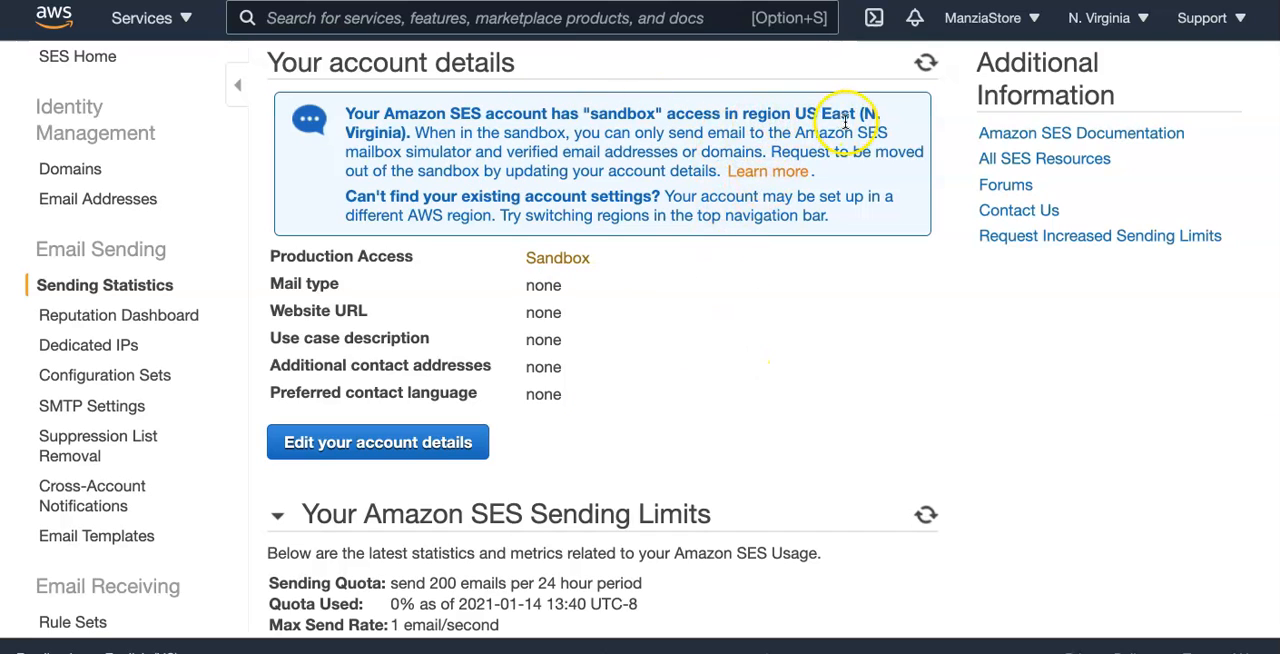
left_click(424, 141)
left_click(366, 448)
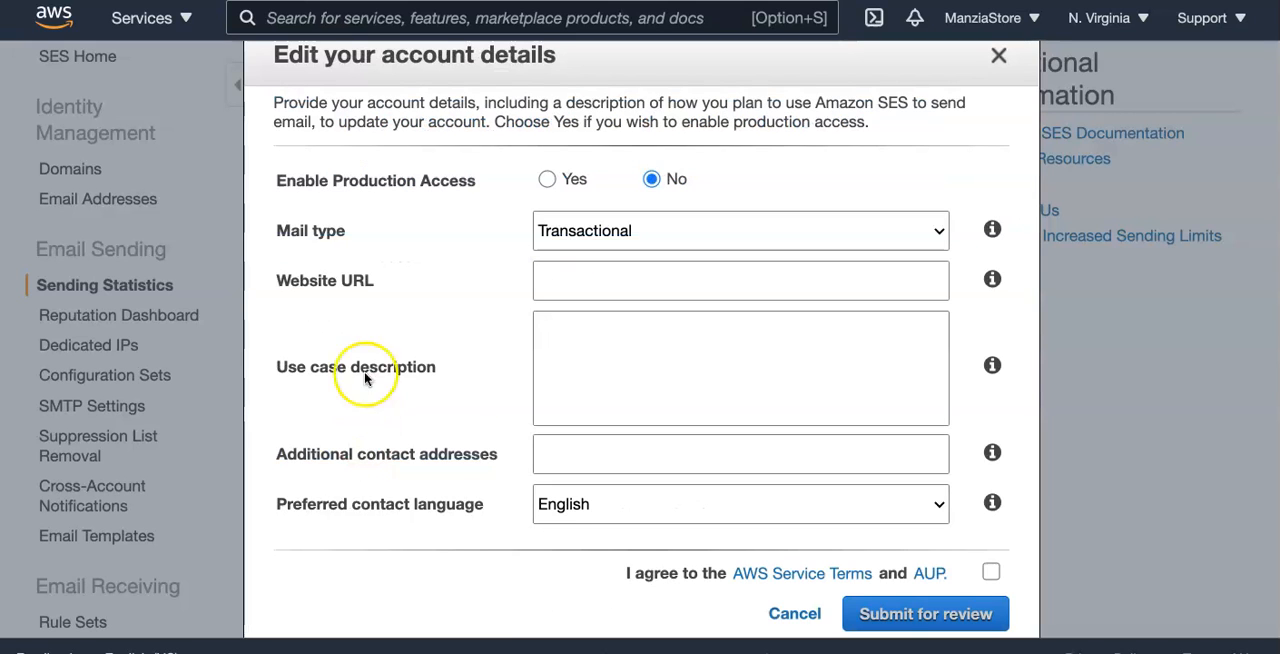
left_click(547, 180)
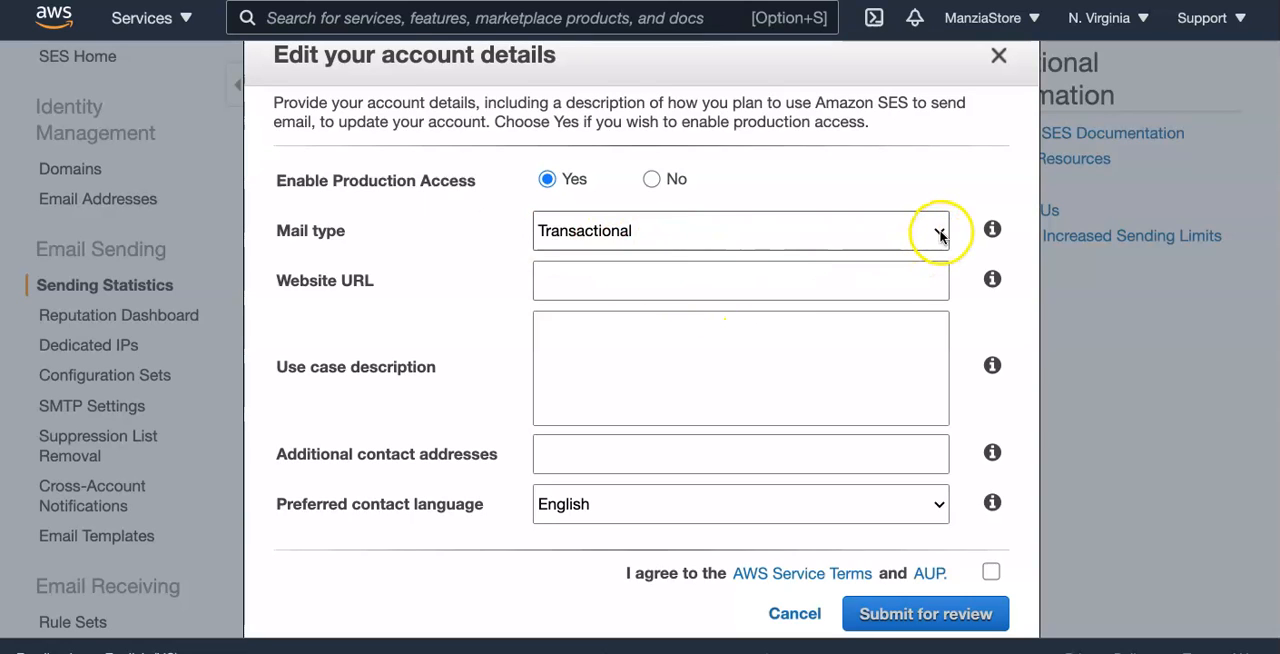
left_click(744, 290)
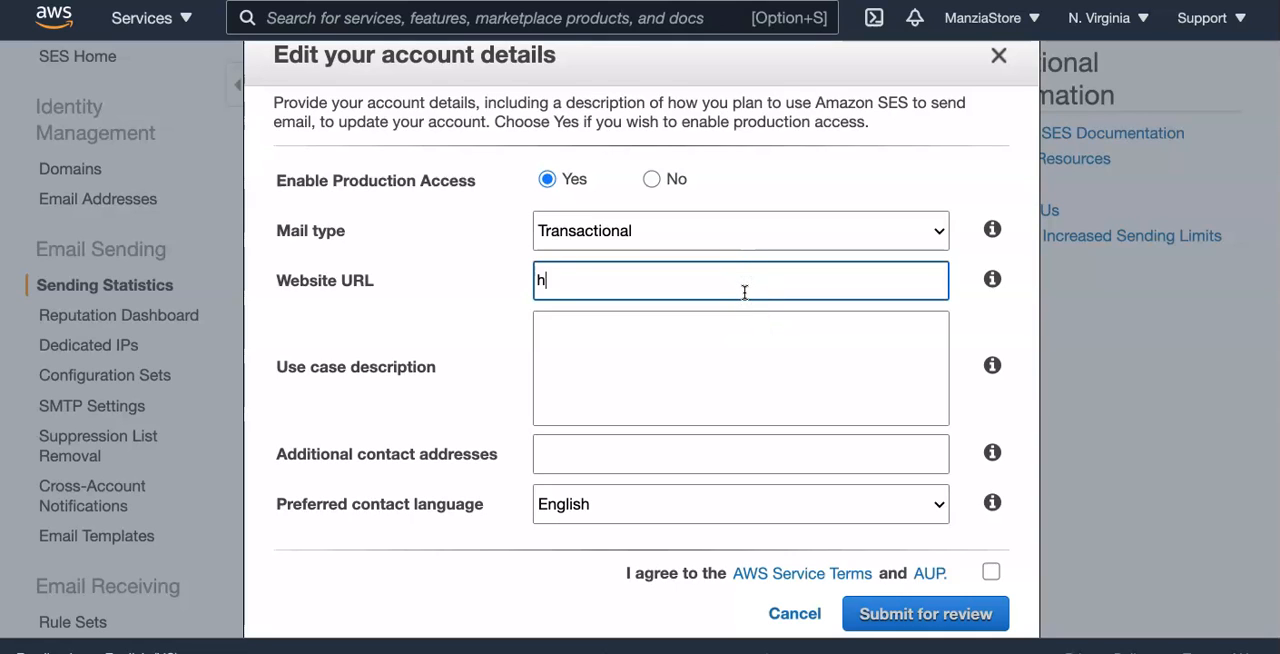
type("https:/www.manzia.com")
- Copy the example use case text from the Email Cross-Sells app, paste it as the SES Use case description and review it
left_click(749, 362)
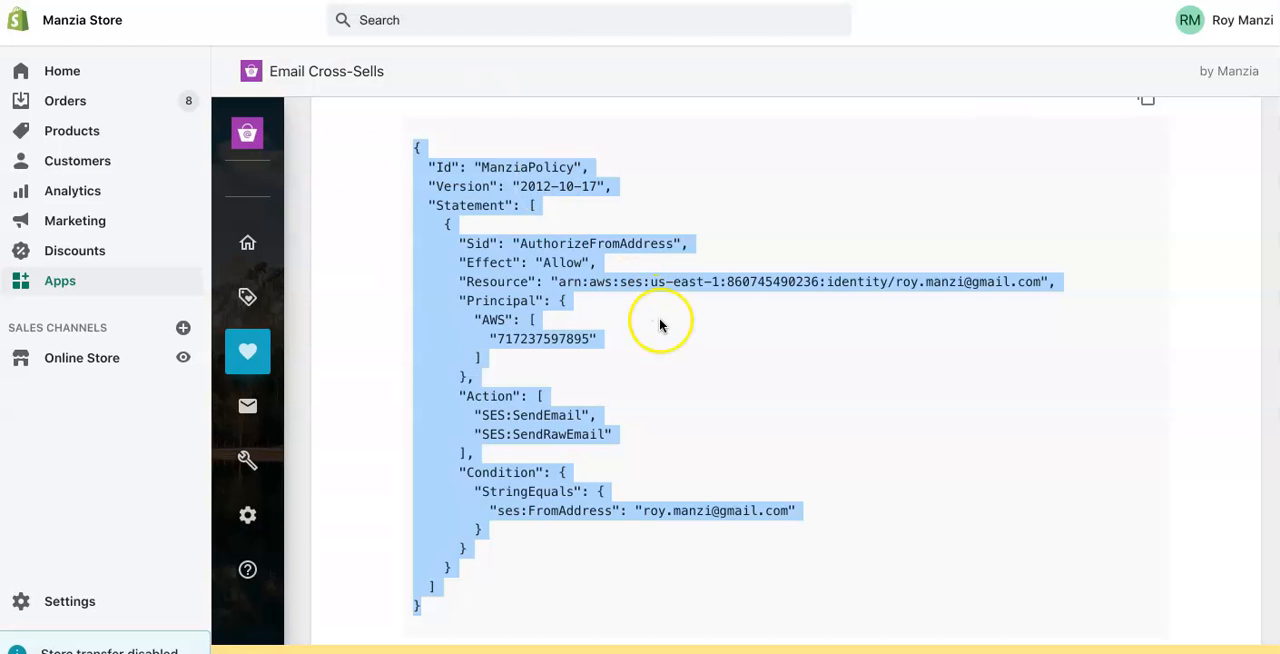
left_click(659, 321)
scroll(660, 325, "down", 5)
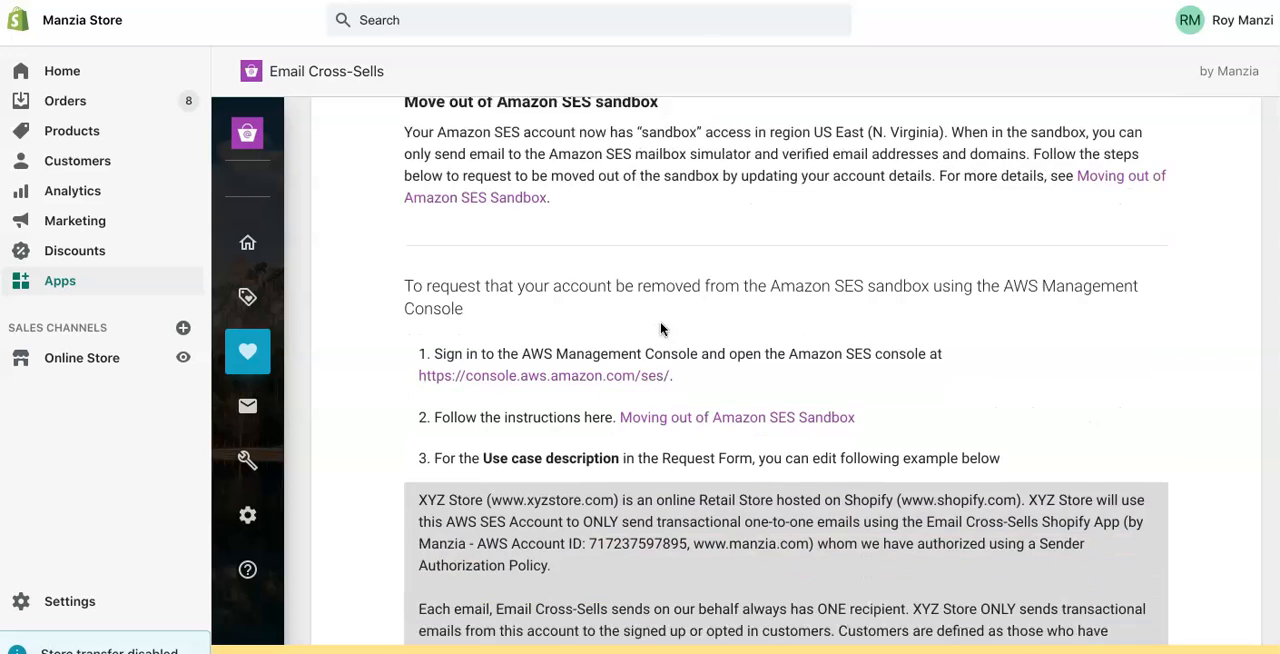
scroll(660, 325, "down", 5)
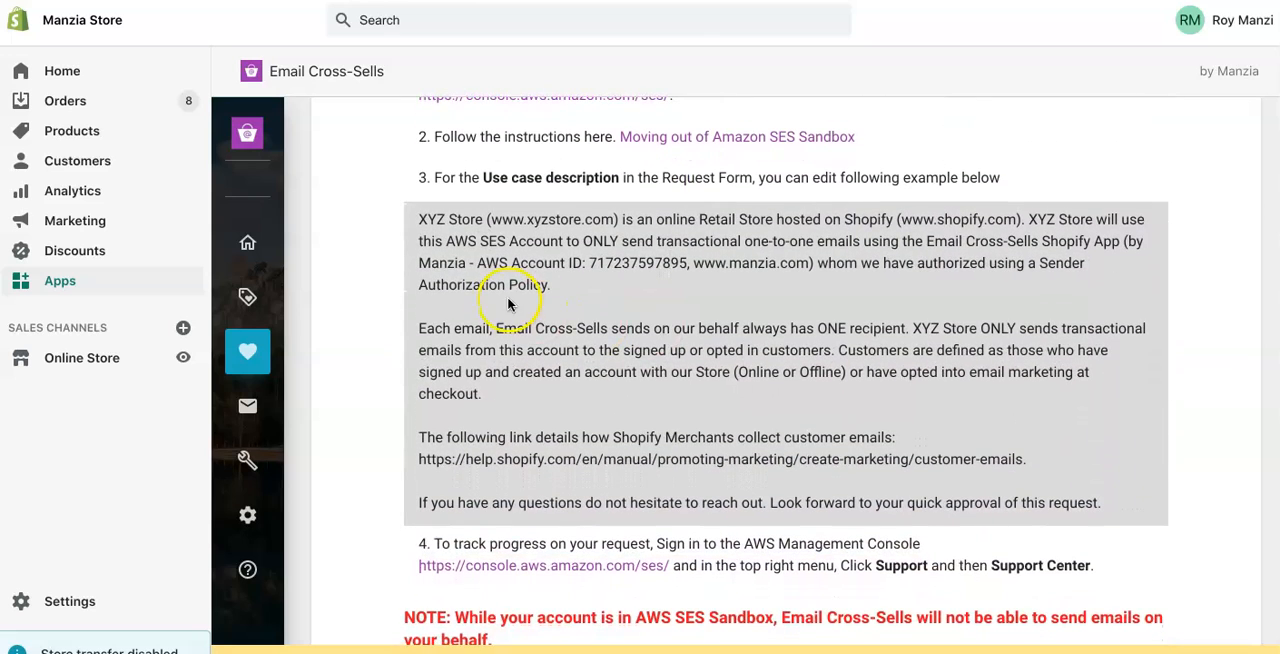
left_click_drag(418, 219, 1118, 510)
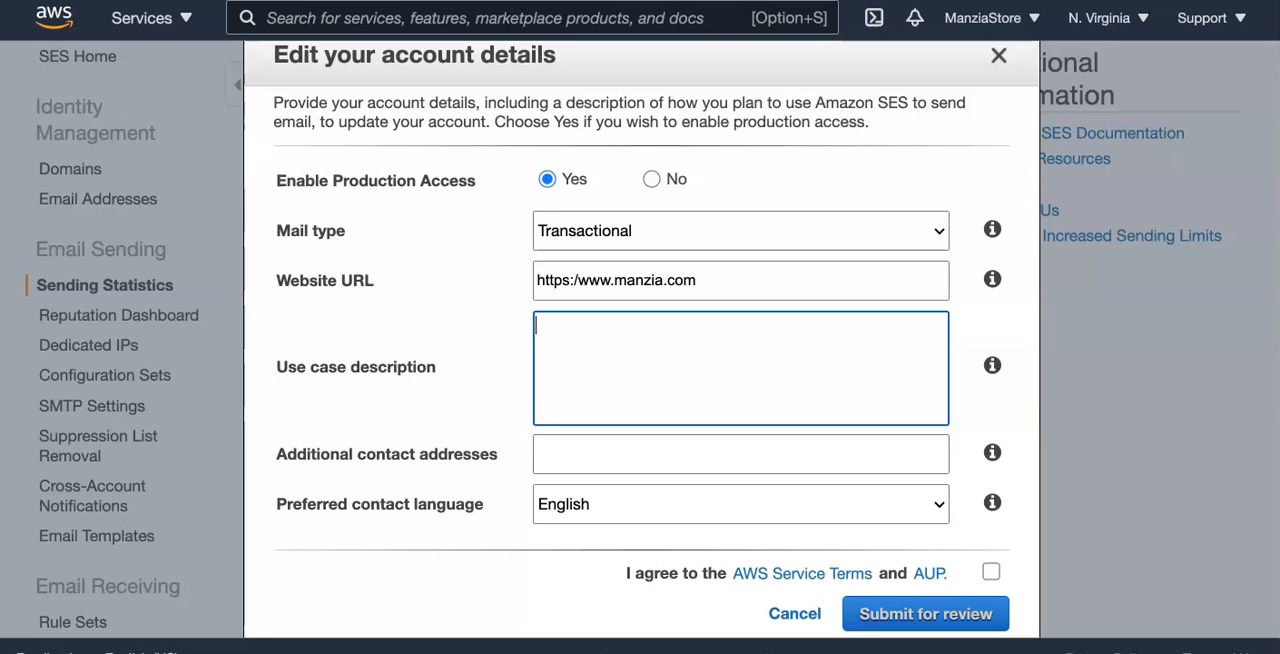
left_click(596, 380)
key("super+v")
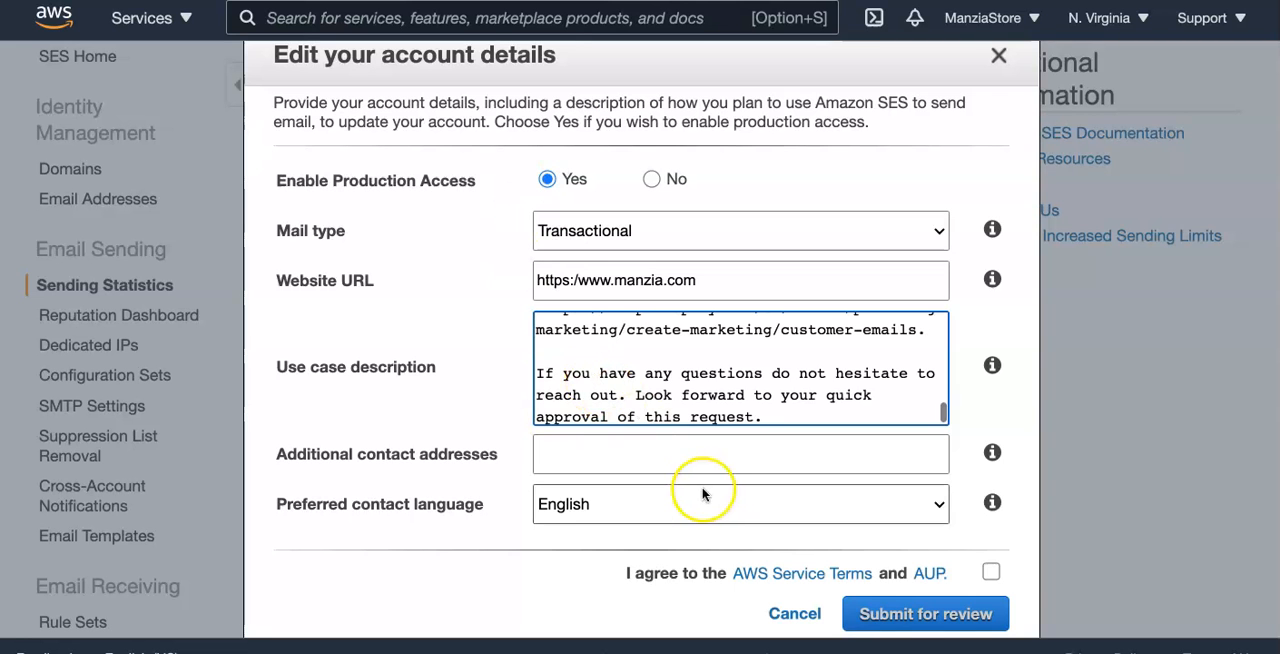
scroll(724, 369, "up", 1)
scroll(724, 369, "up", 10)
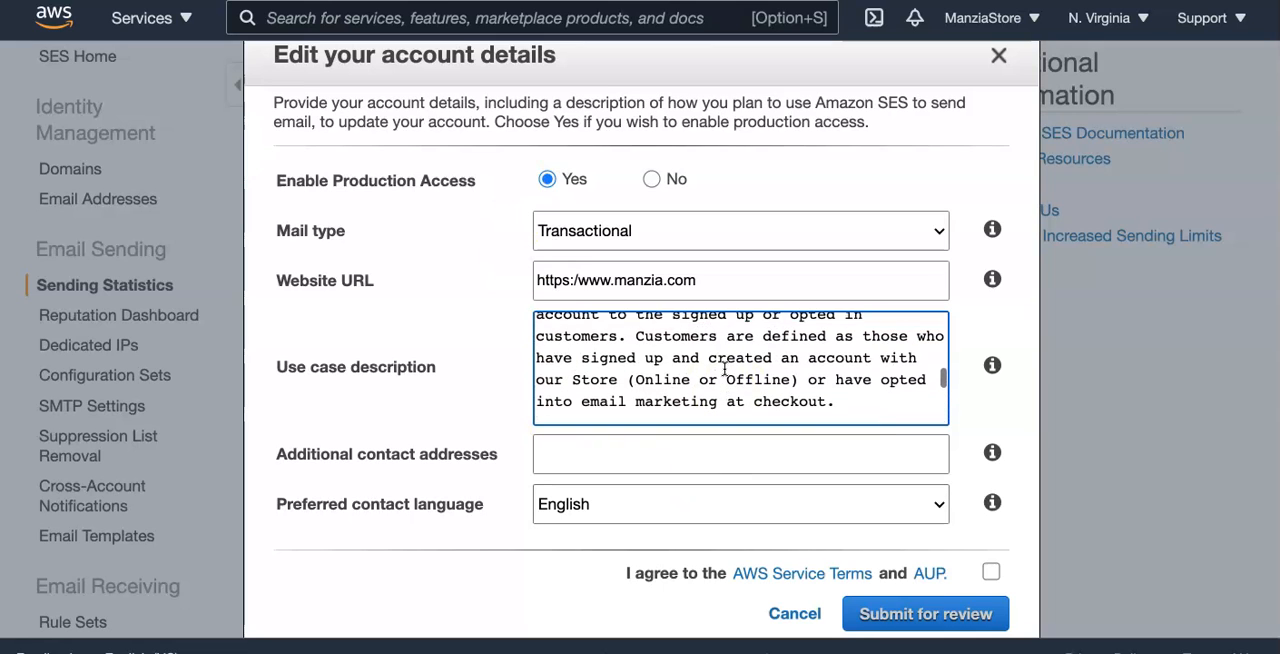
scroll(724, 369, "up", 3)
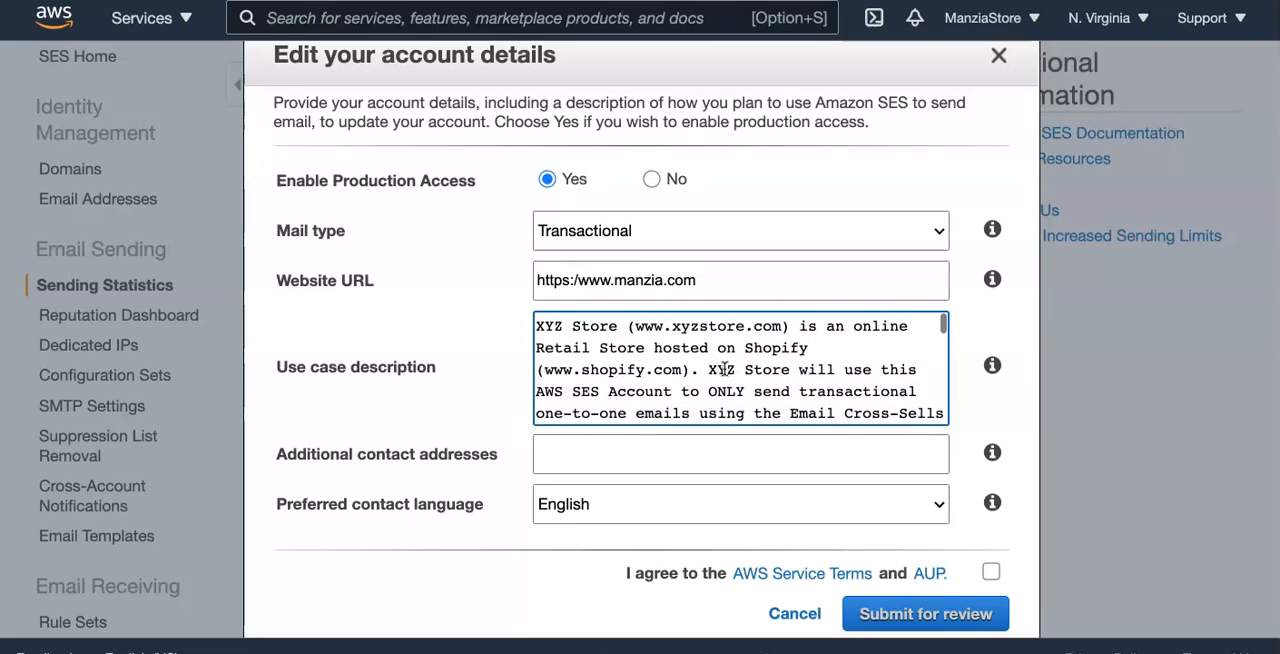
- Enter the additional contact email address and agree to the AWS Service Terms and AUP
left_click(692, 462)
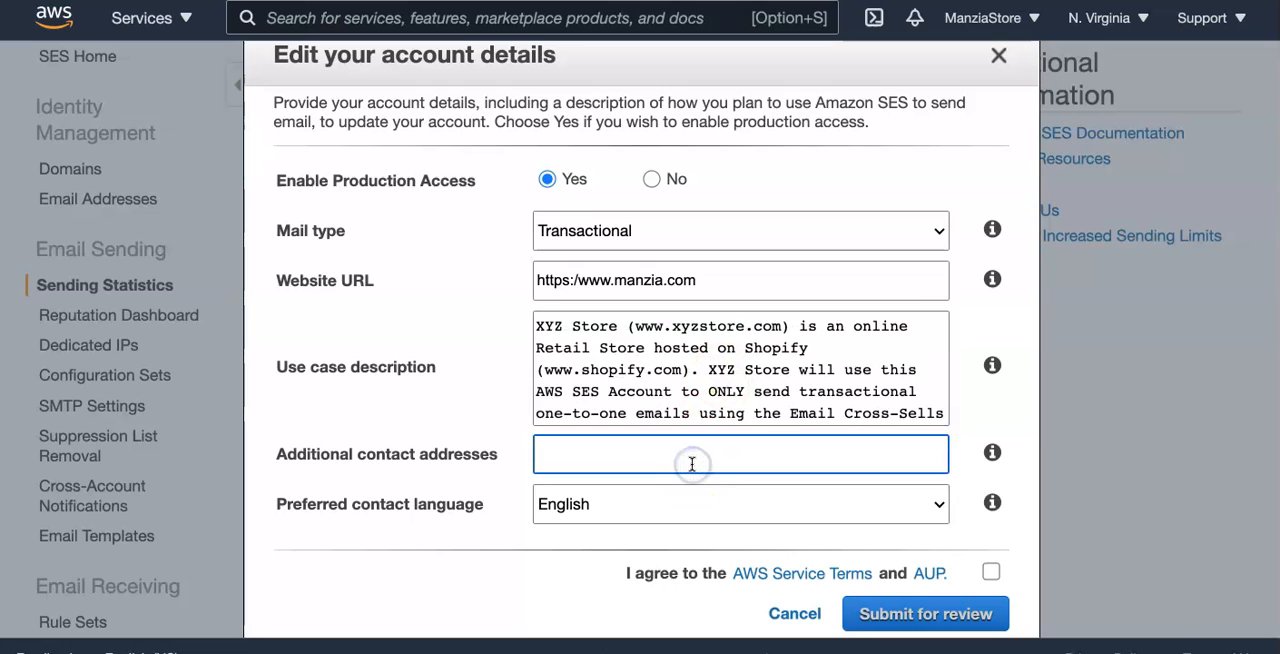
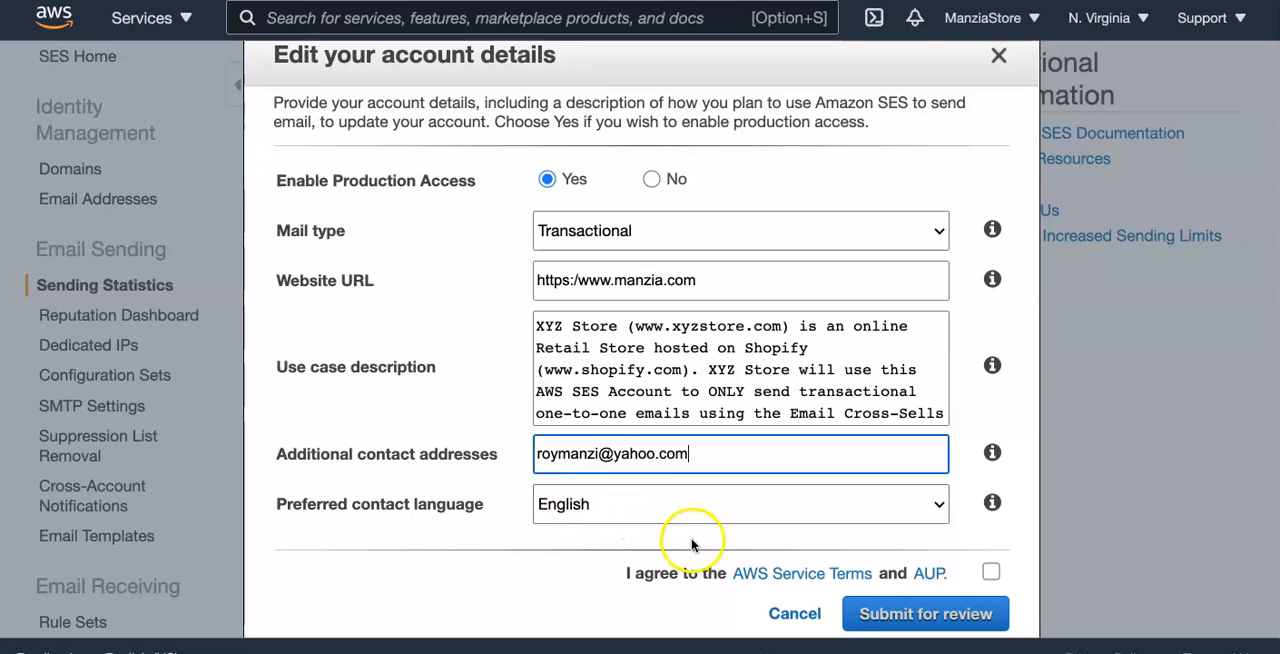
left_click(990, 572)
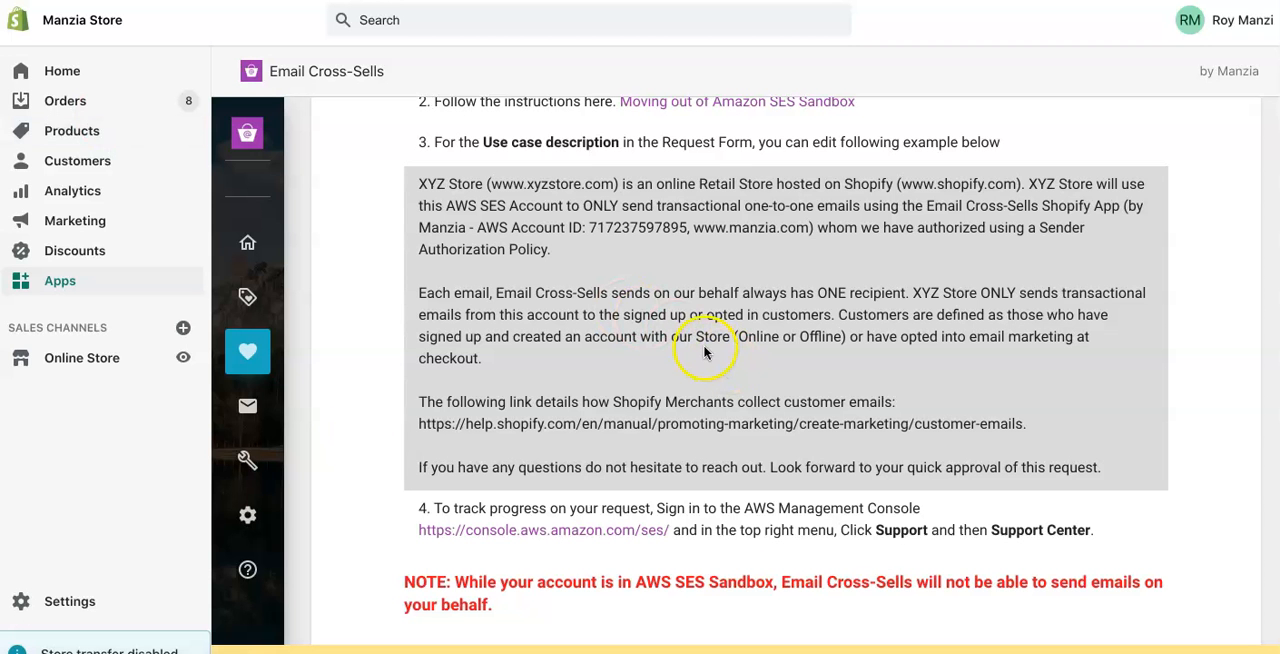
- In the Email Cross-Sells app, continue from Set Policy to Test Email, finish the setup and view the dashboard's setup status
scroll(882, 402, "down", 10)
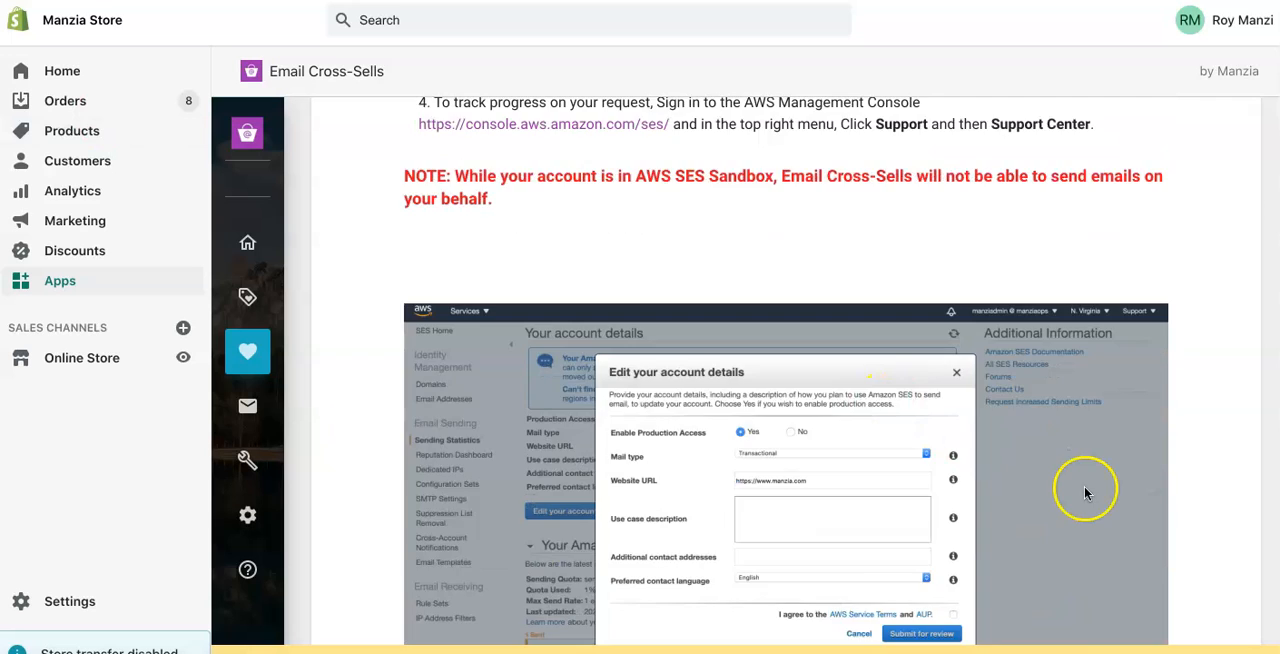
left_click(1205, 531)
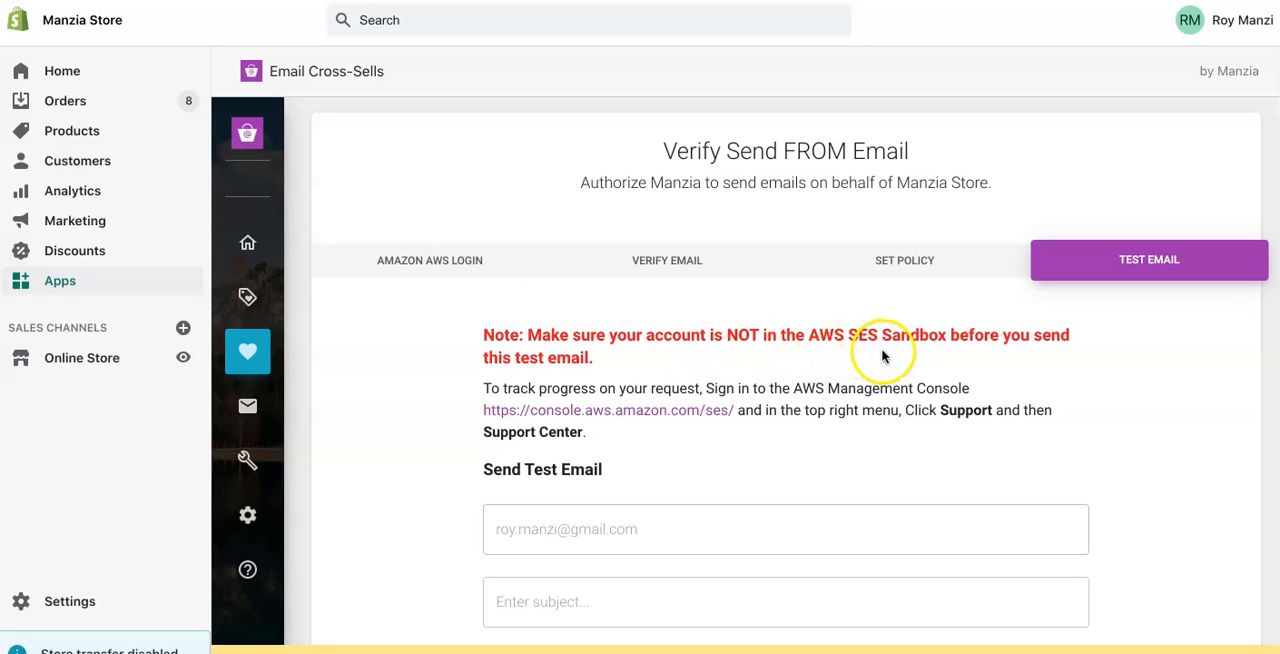
scroll(820, 397, "down", 1)
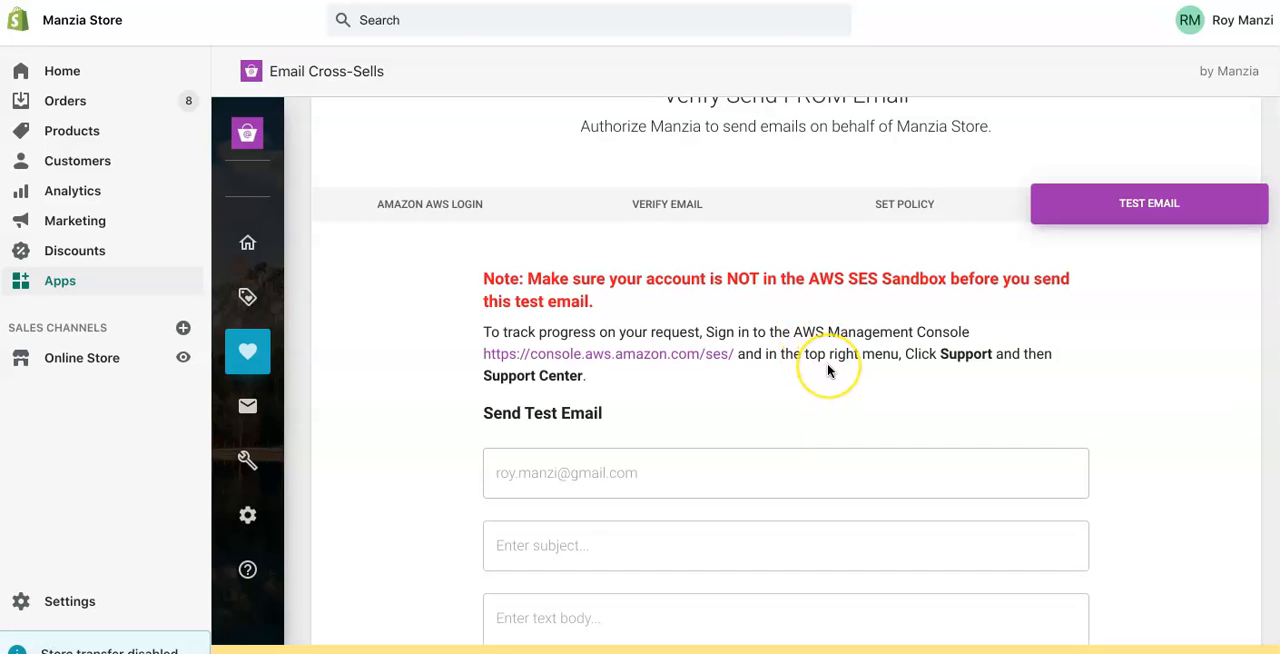
scroll(828, 371, "down", 2)
scroll(828, 371, "down", 2)
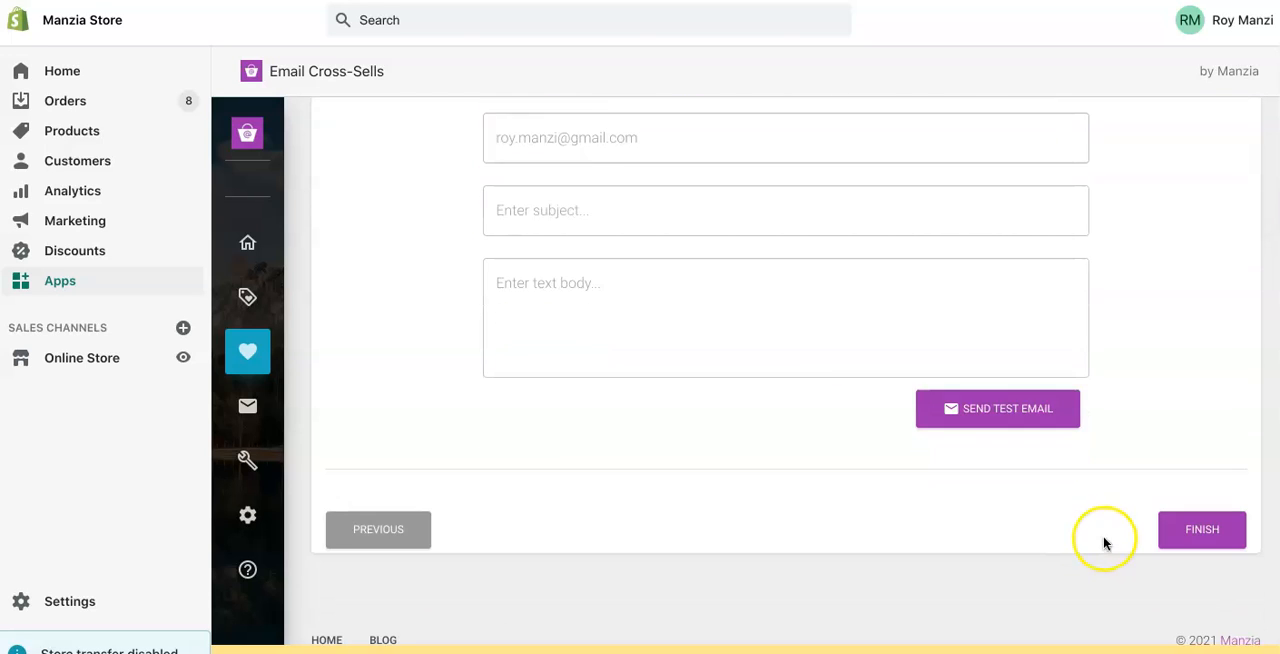
left_click(1205, 537)
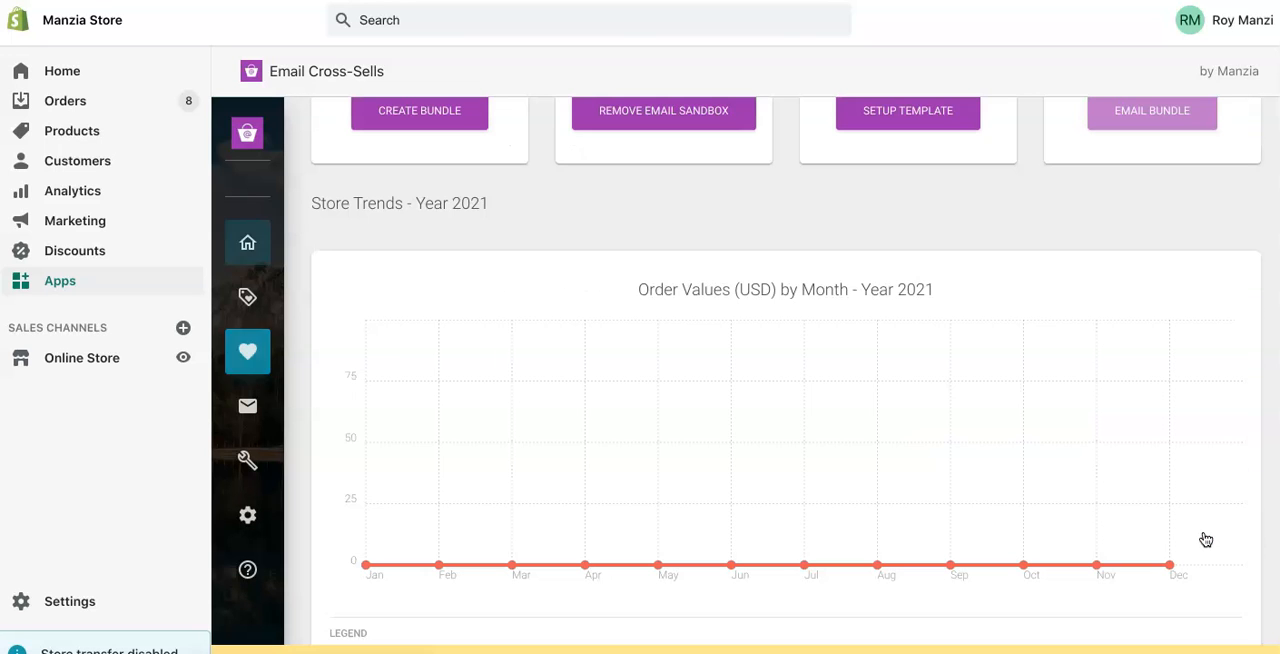
left_click(1118, 462)
scroll(1118, 462, "up", 4)
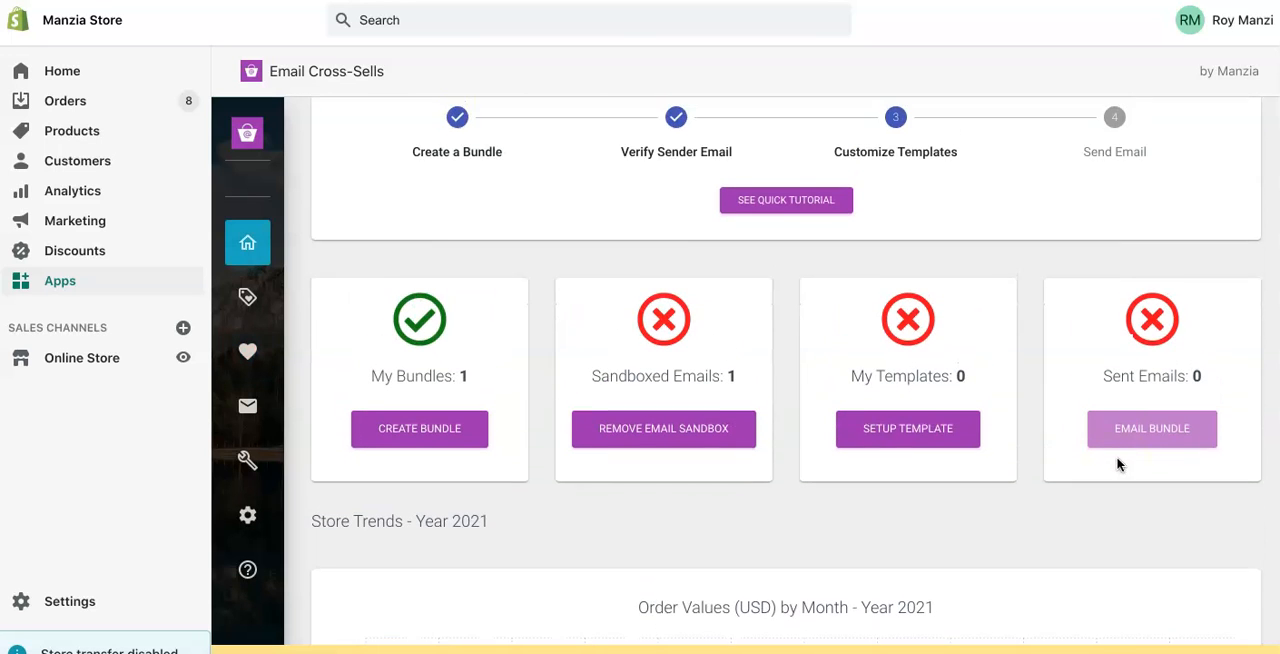